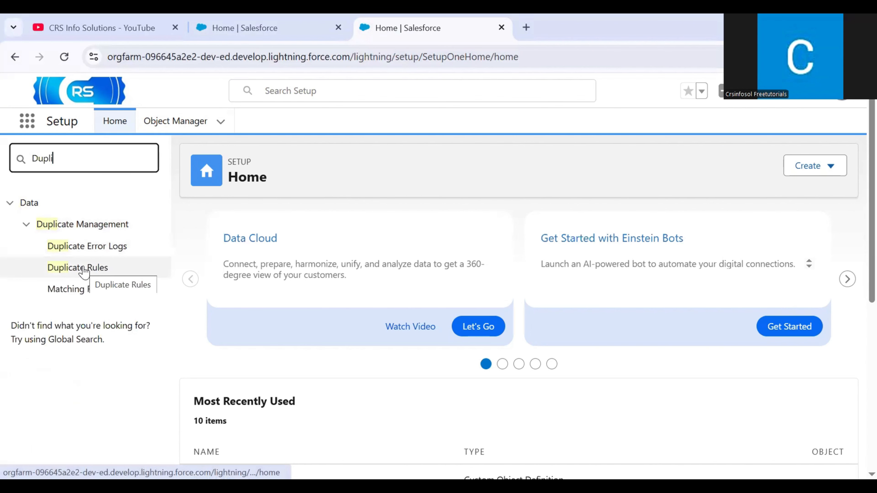
# - Open the Duplicate Rules setup page and start a new duplicate rule for the Student object
pyautogui.click(84, 273)
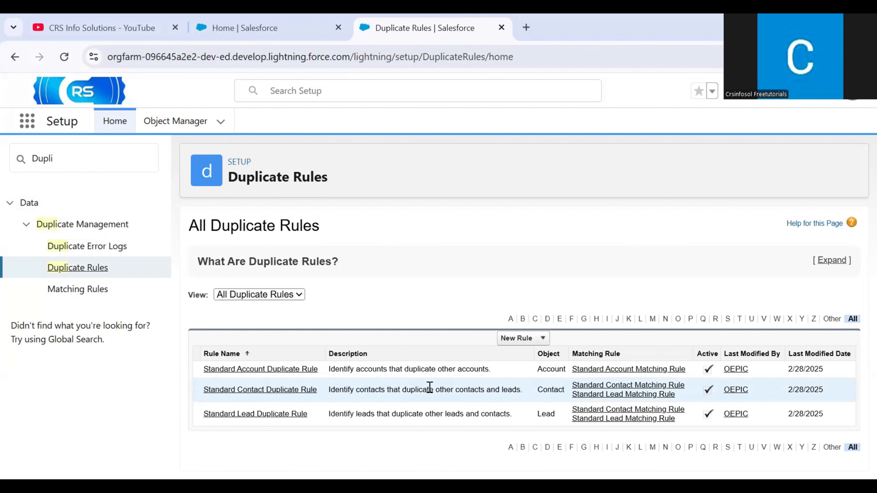
pyautogui.click(528, 339)
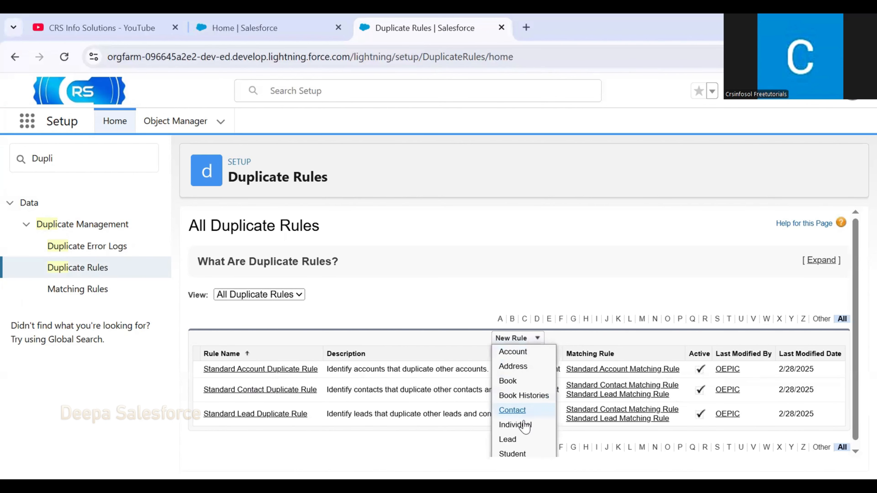
pyautogui.scroll(-1, 515, 359)
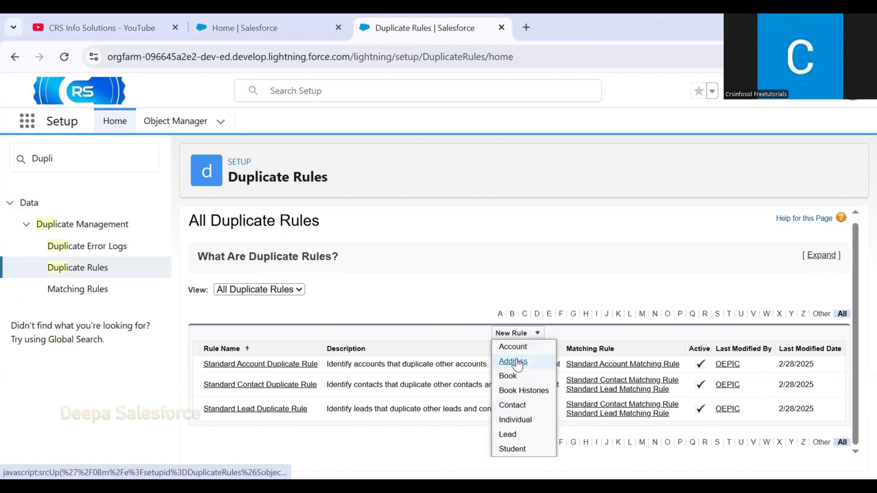
pyautogui.click(520, 449)
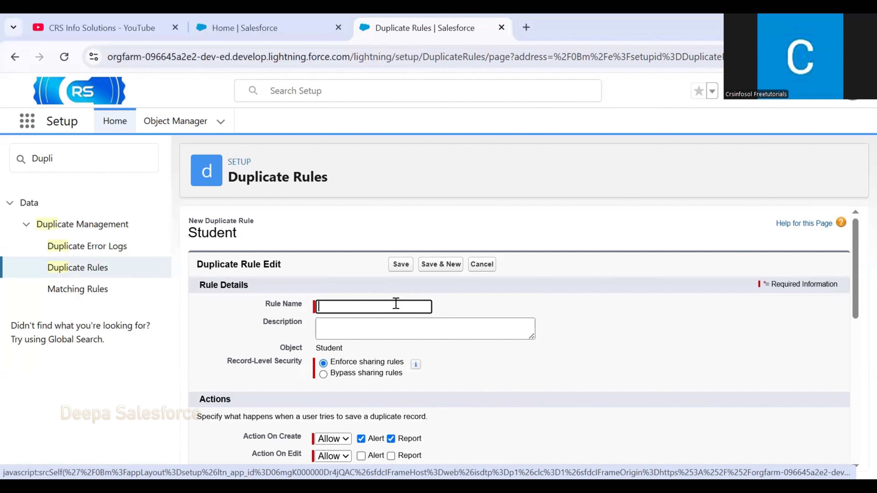
# - Name the new duplicate rule StudentDuplicateRule
pyautogui.write('Student')
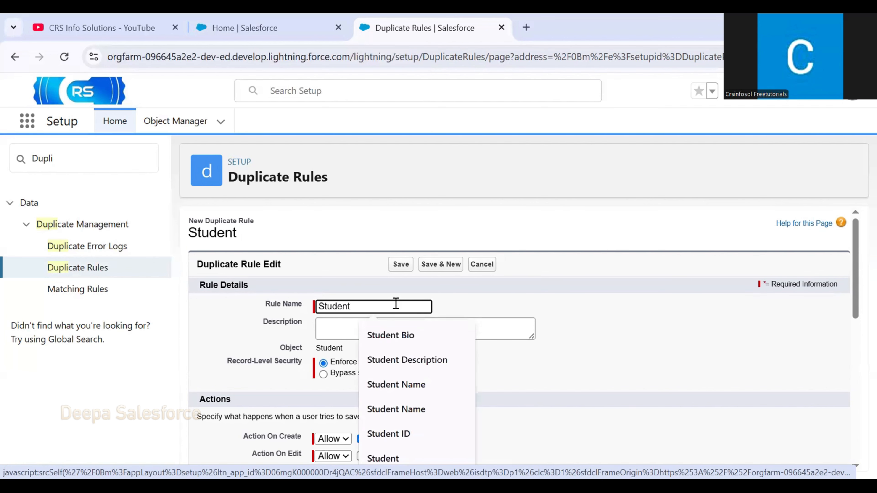
pyautogui.press('BackSpace')
pyautogui.write('Duplicate')
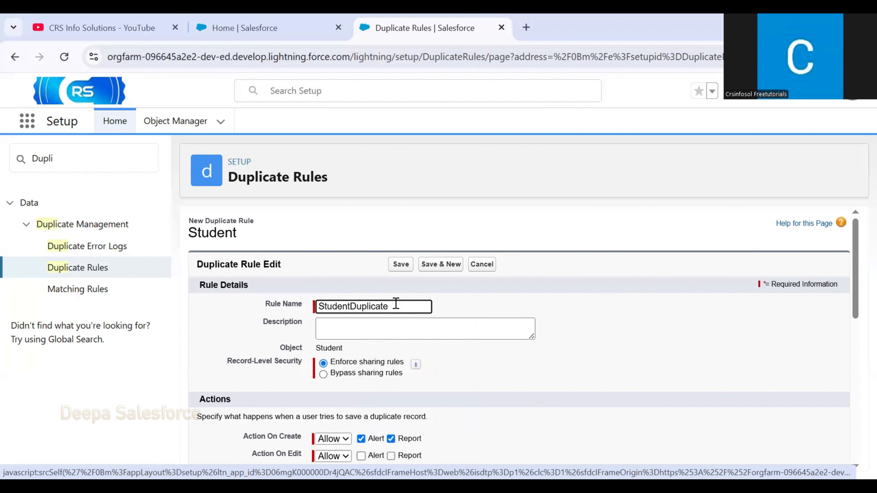
pyautogui.write('Rule')
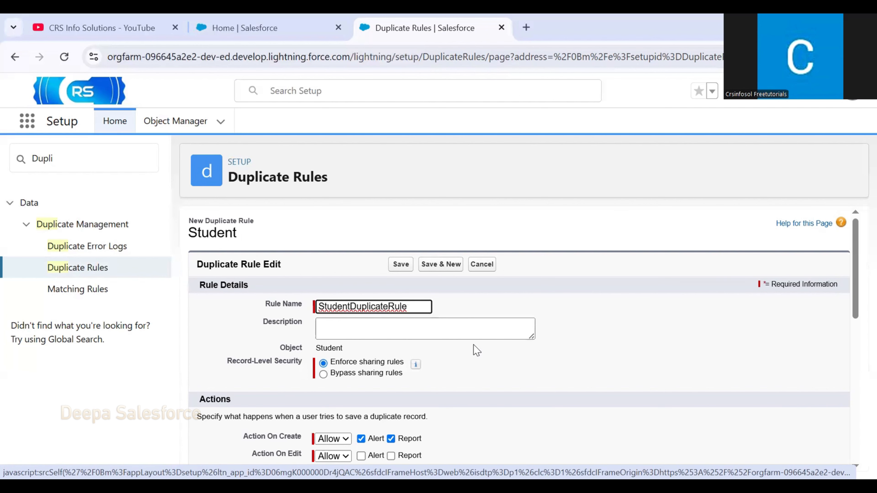
# - Review the rule's object and record-level security, trying Bypass sharing rules and returning to Enforce sharing rules
pyautogui.moveTo(274, 349); pyautogui.dragTo(370, 349)
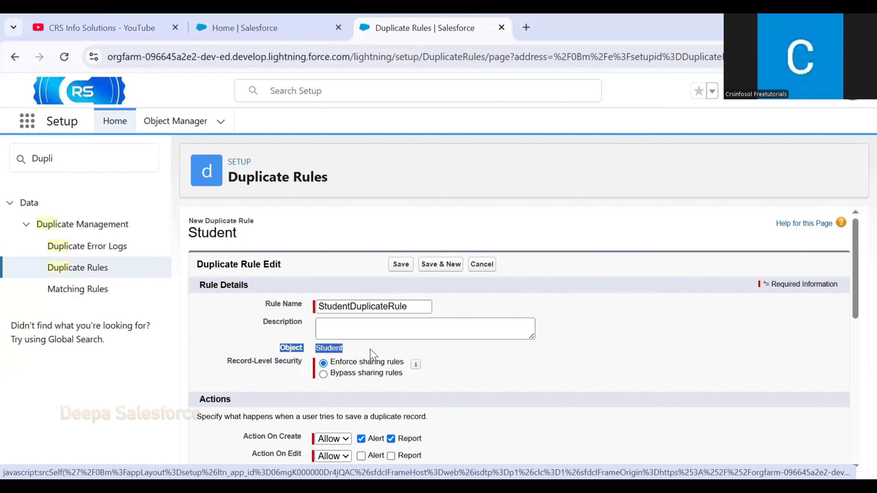
pyautogui.scroll(-2, 373, 354)
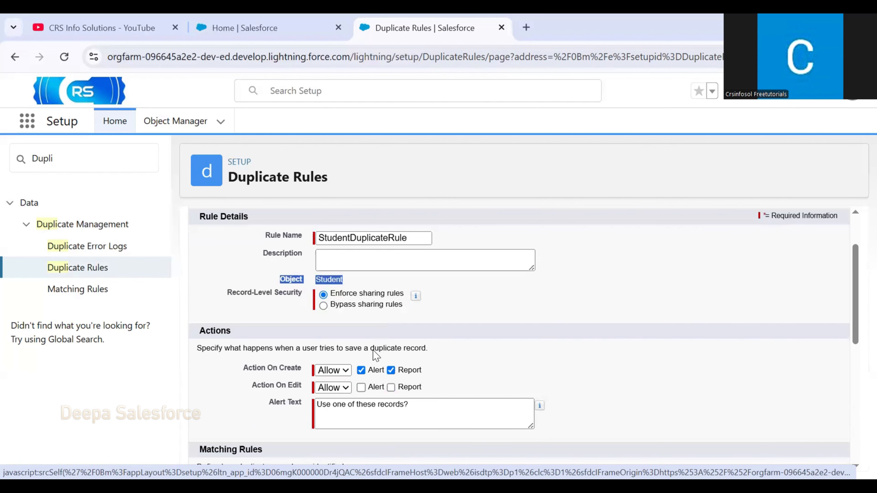
pyautogui.moveTo(227, 293); pyautogui.dragTo(304, 300)
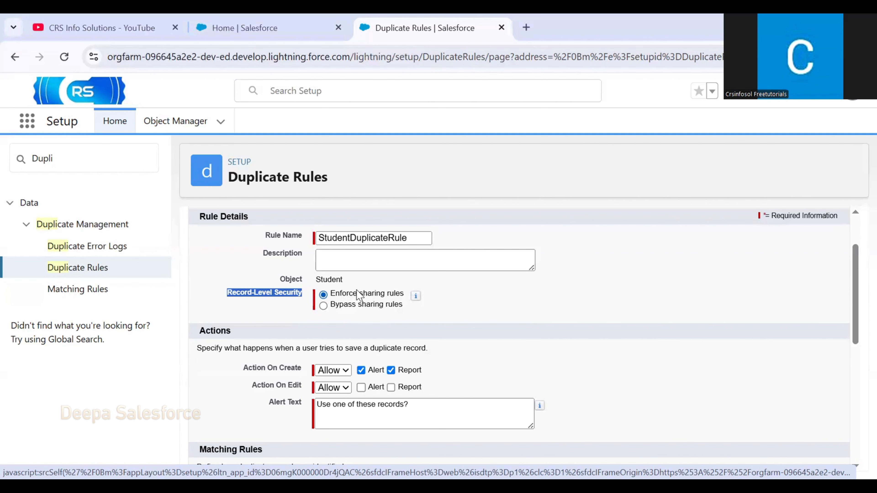
pyautogui.click(328, 311)
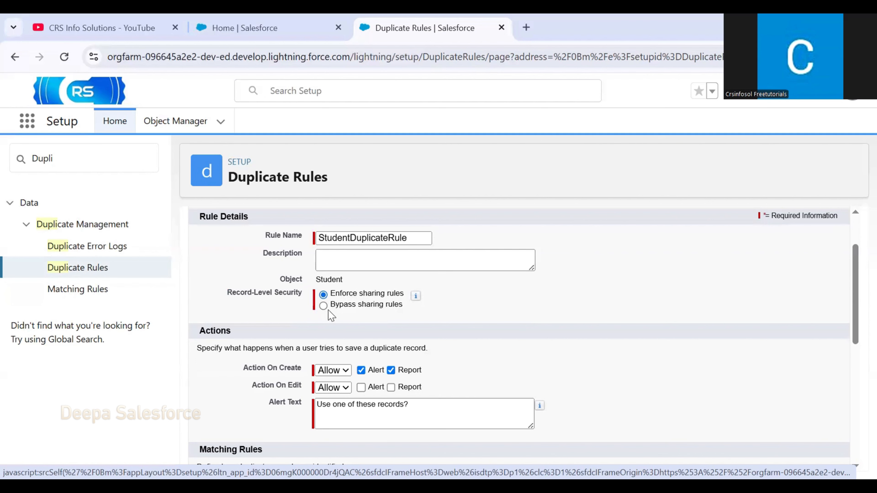
pyautogui.moveTo(328, 310); pyautogui.dragTo(417, 310)
pyautogui.click(356, 285)
pyautogui.click(324, 306)
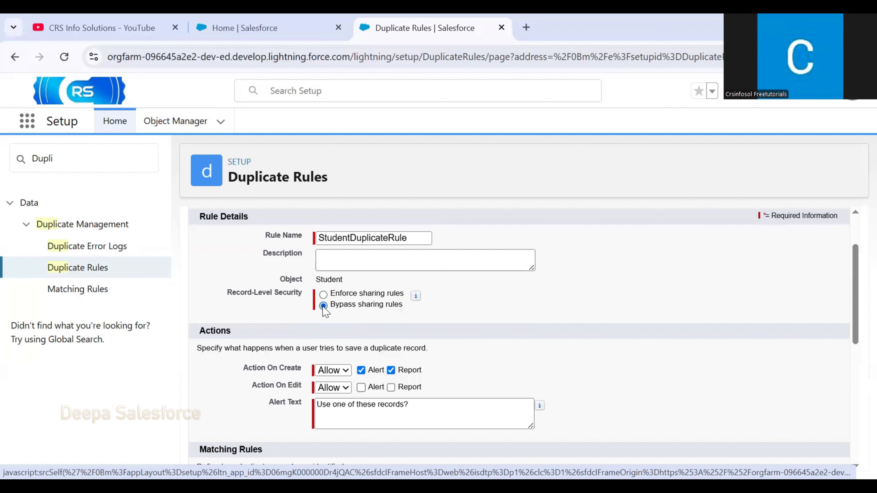
pyautogui.click(323, 294)
pyautogui.moveTo(427, 298)
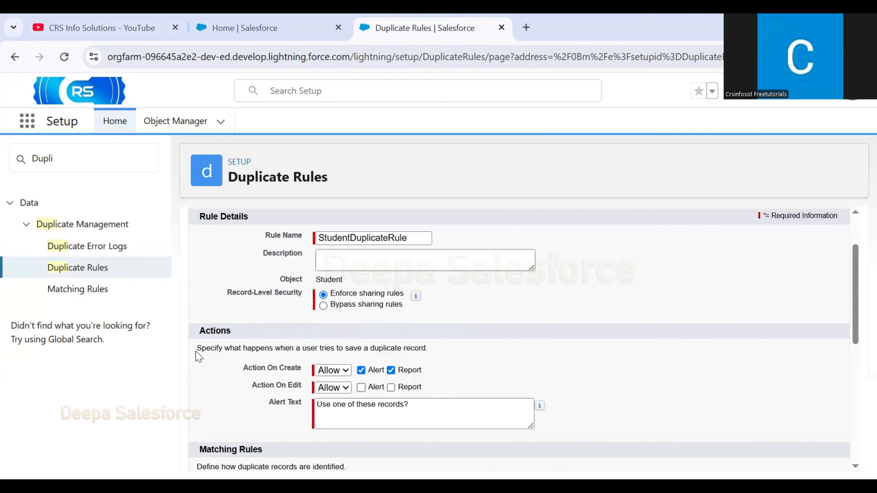
# - Review the available actions for saving a duplicate record and set Action On Create to Block
pyautogui.moveTo(195, 353); pyautogui.dragTo(449, 356)
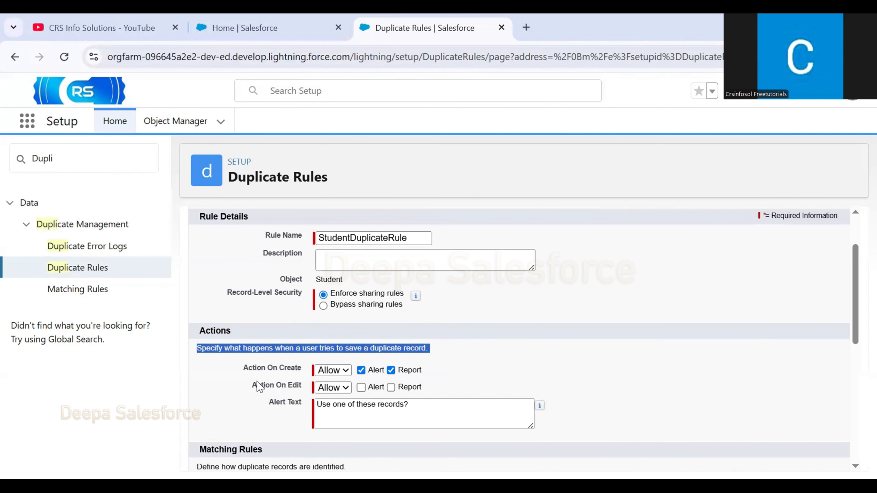
pyautogui.click(280, 388)
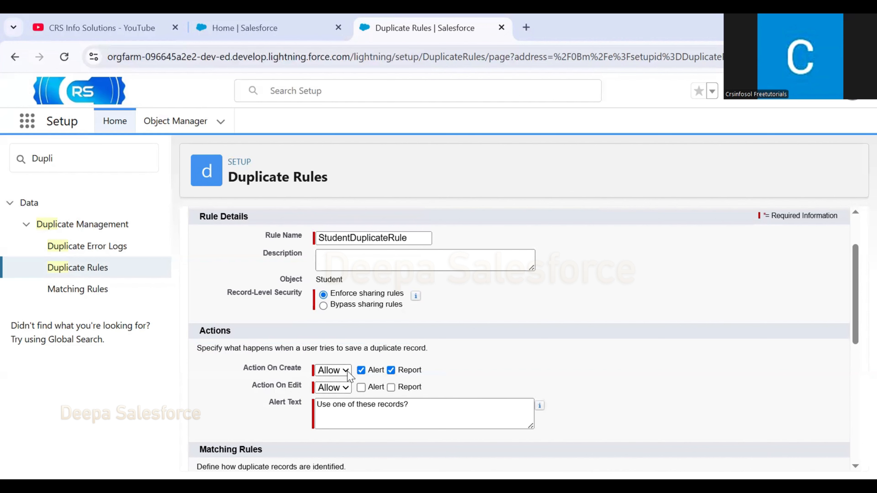
pyautogui.click(347, 371)
pyautogui.click(466, 380)
pyautogui.click(339, 388)
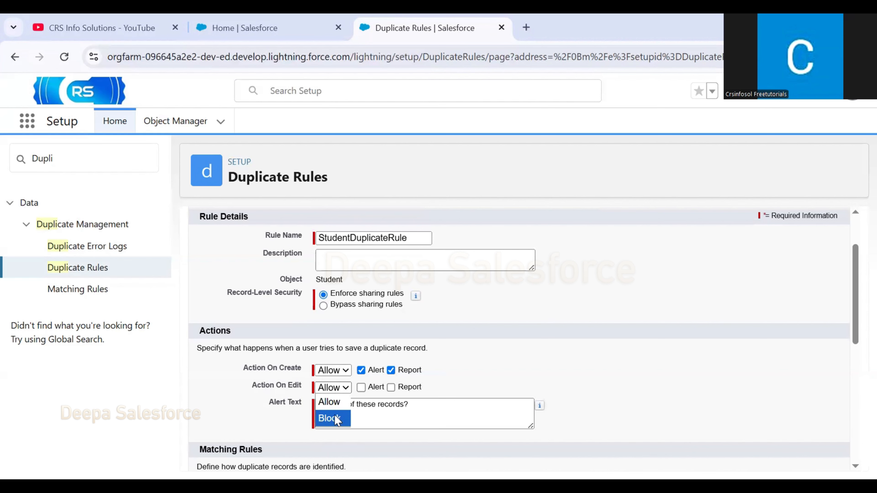
pyautogui.click(501, 374)
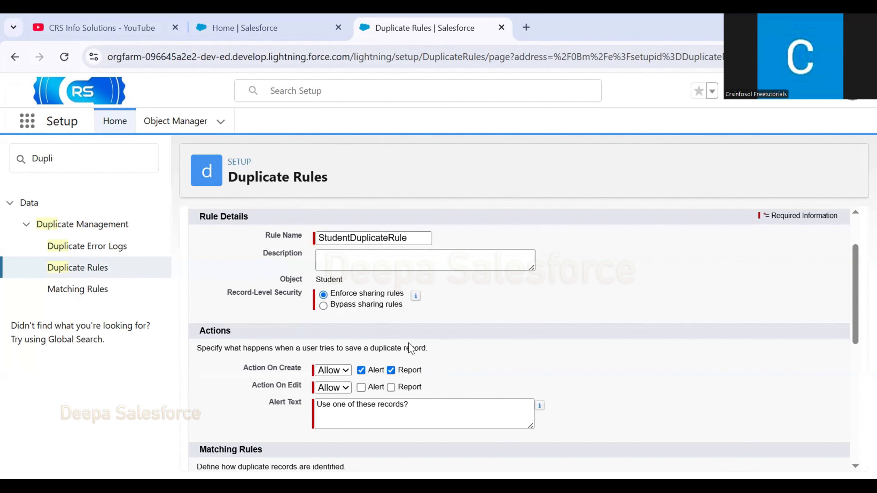
pyautogui.scroll(-4, 404, 385)
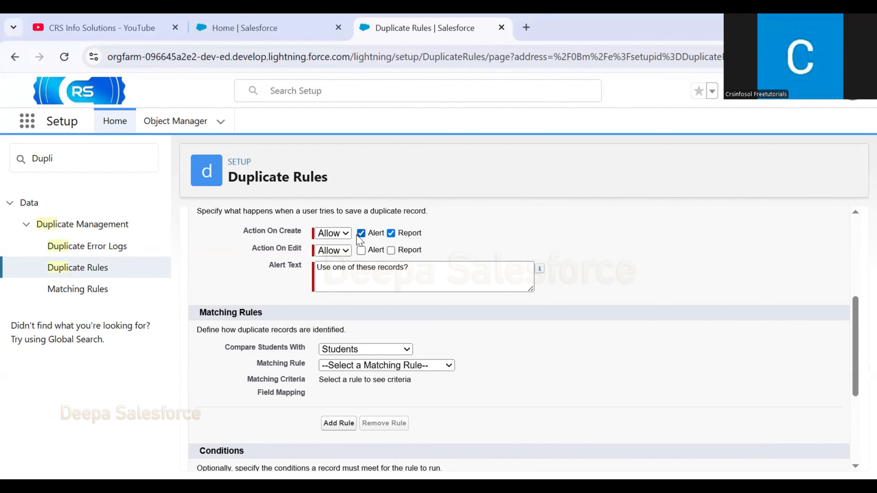
pyautogui.click(331, 235)
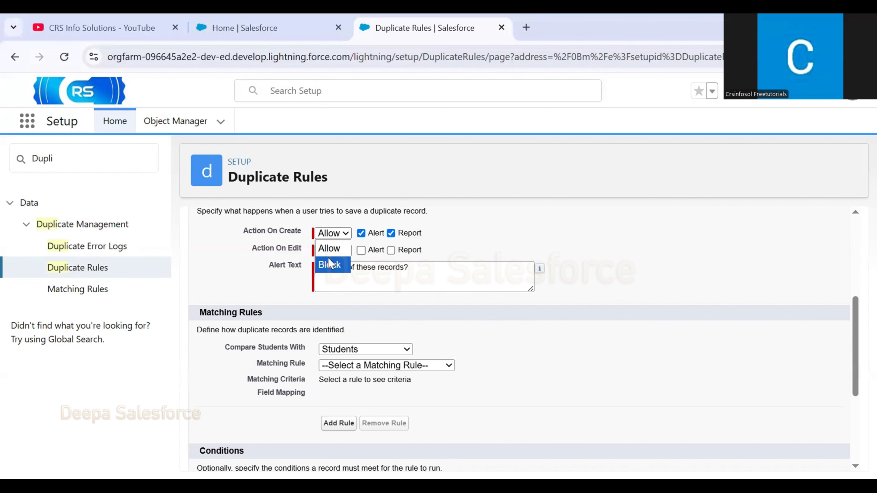
pyautogui.click(330, 266)
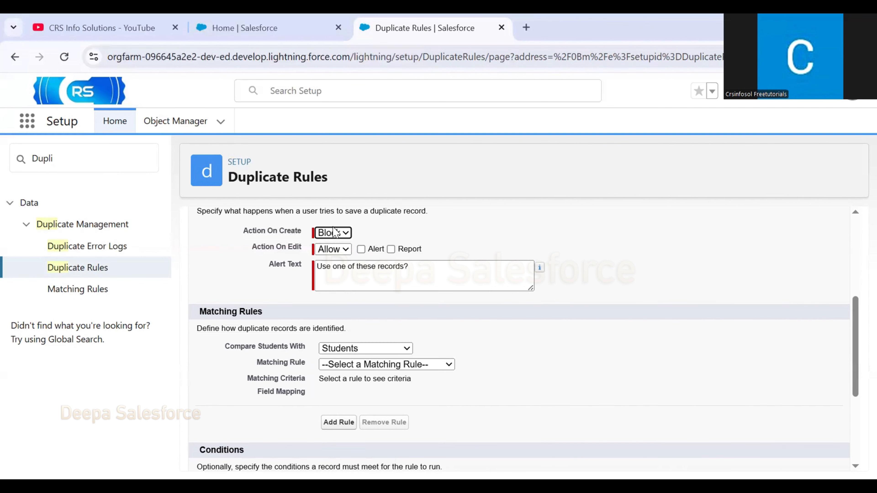
pyautogui.click(334, 249)
# - Select Students as the object to compare students with in the duplicate rule's matching section
pyautogui.scroll(-2, 260, 247)
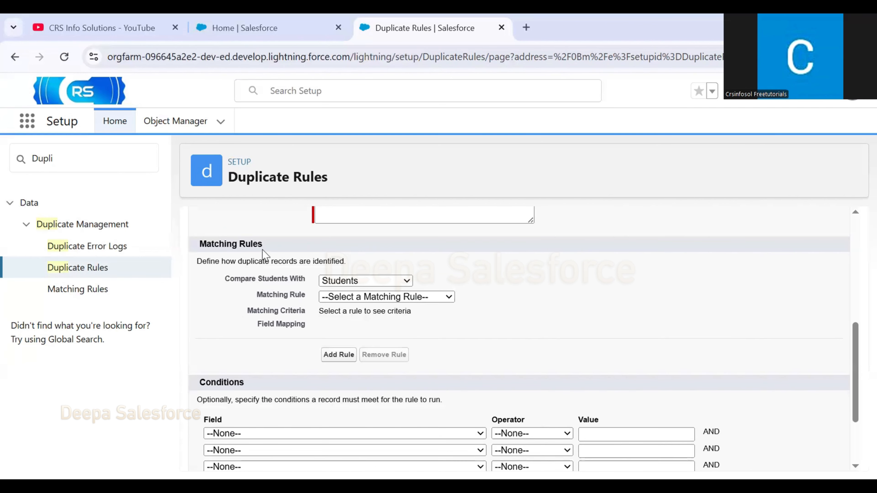
pyautogui.tripleClick(253, 240)
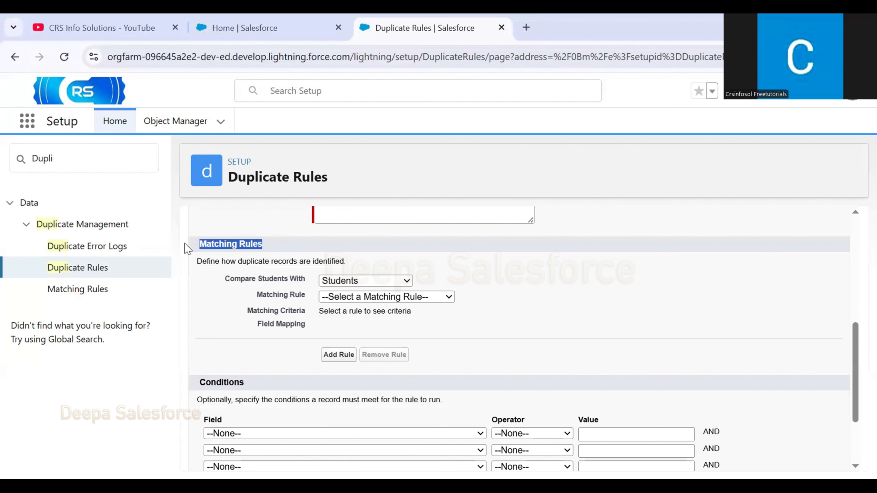
pyautogui.moveTo(192, 262); pyautogui.dragTo(341, 271)
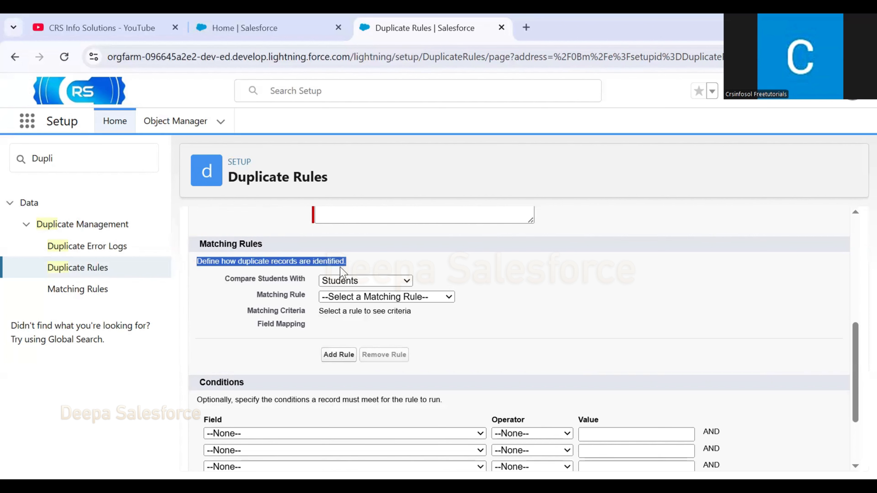
pyautogui.click(216, 280)
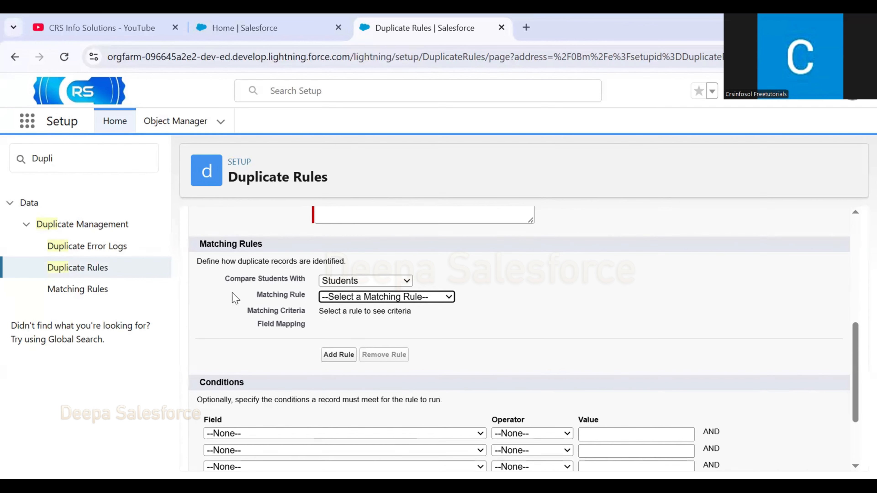
pyautogui.moveTo(219, 280); pyautogui.dragTo(311, 287)
pyautogui.click(344, 281)
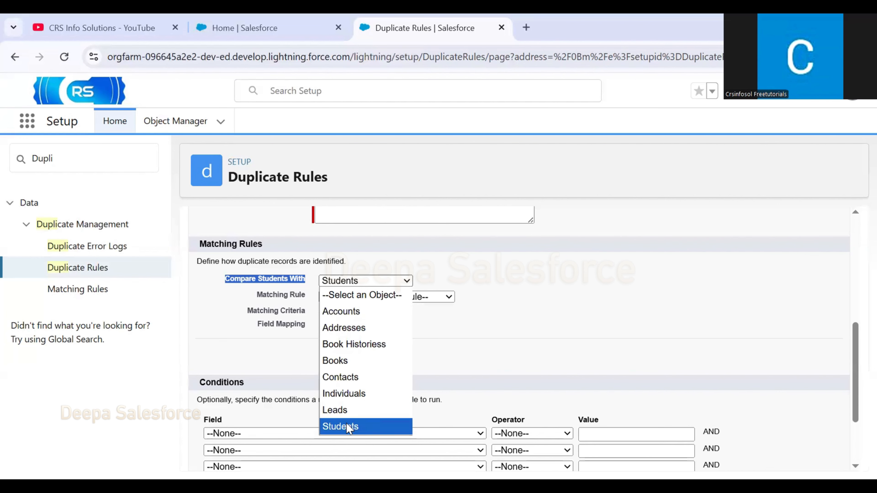
pyautogui.click(349, 428)
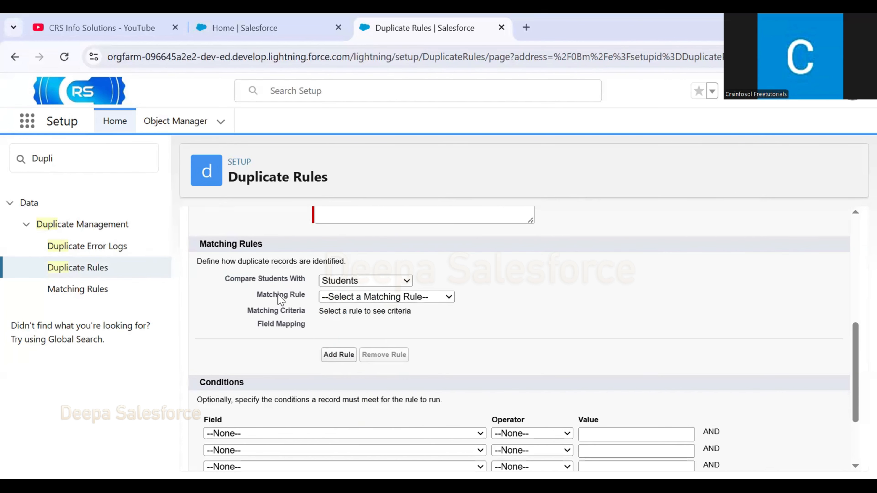
# - Choose to create a new matching rule and save the duplicate rule to proceed to its configuration
pyautogui.click(372, 298)
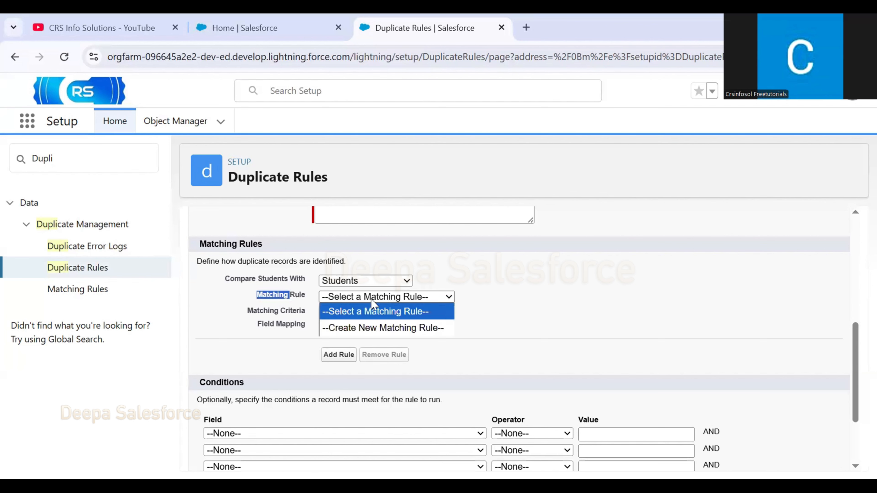
pyautogui.click(407, 331)
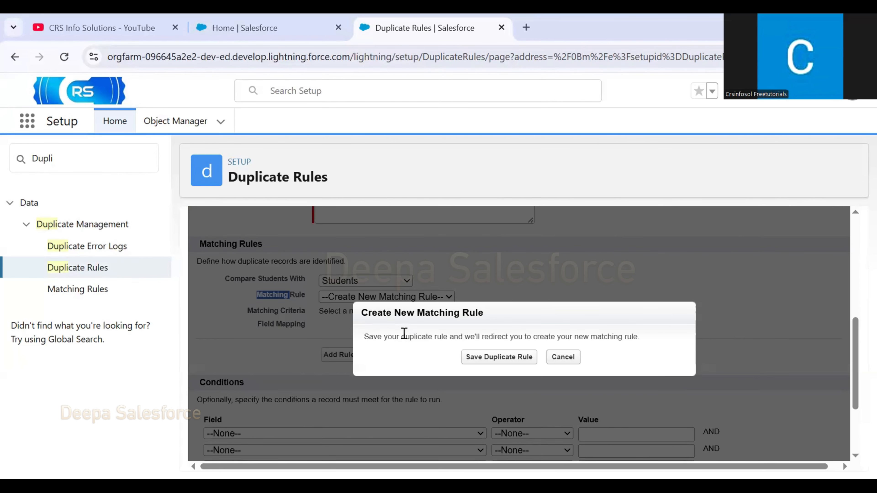
pyautogui.moveTo(362, 336); pyautogui.dragTo(643, 345)
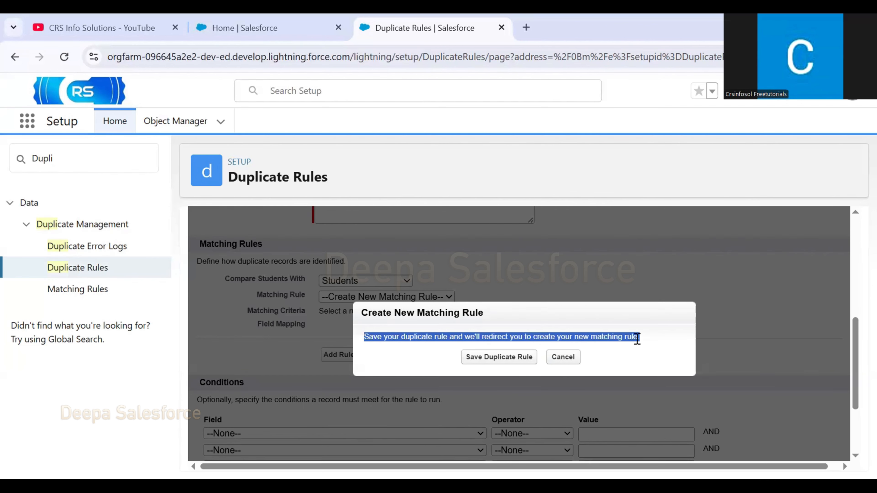
pyautogui.click(500, 359)
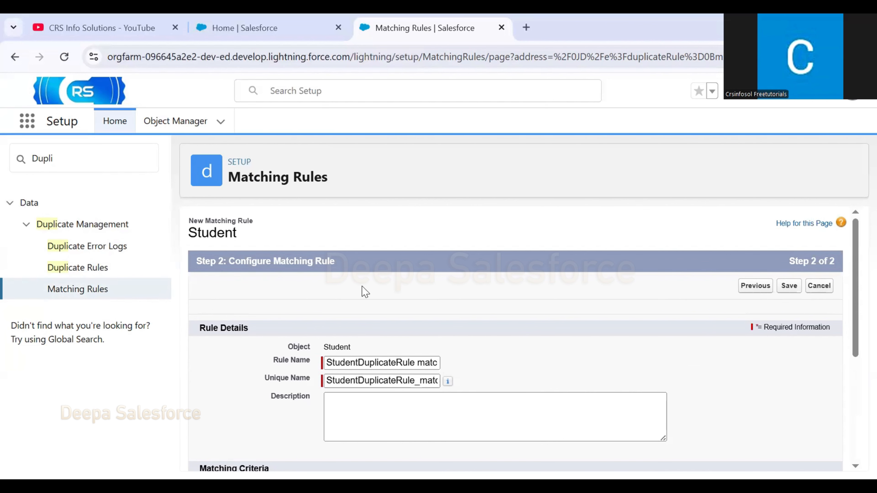
# - Set the first matching criterion's field to Staus in the new Student matching rule
pyautogui.scroll(-4, 411, 313)
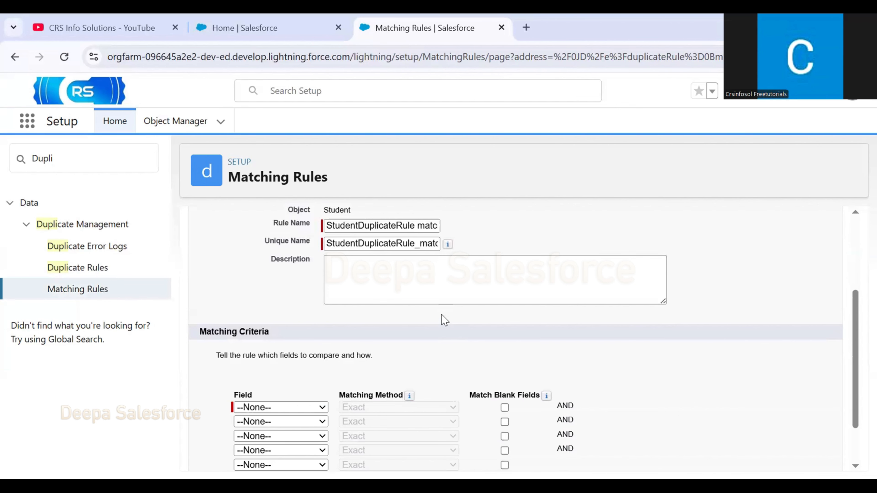
pyautogui.scroll(-2, 444, 320)
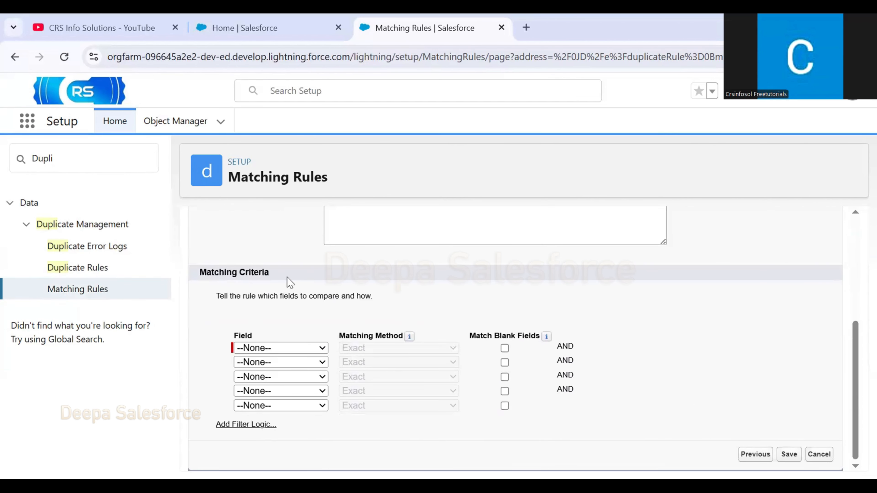
pyautogui.moveTo(278, 274); pyautogui.dragTo(381, 296)
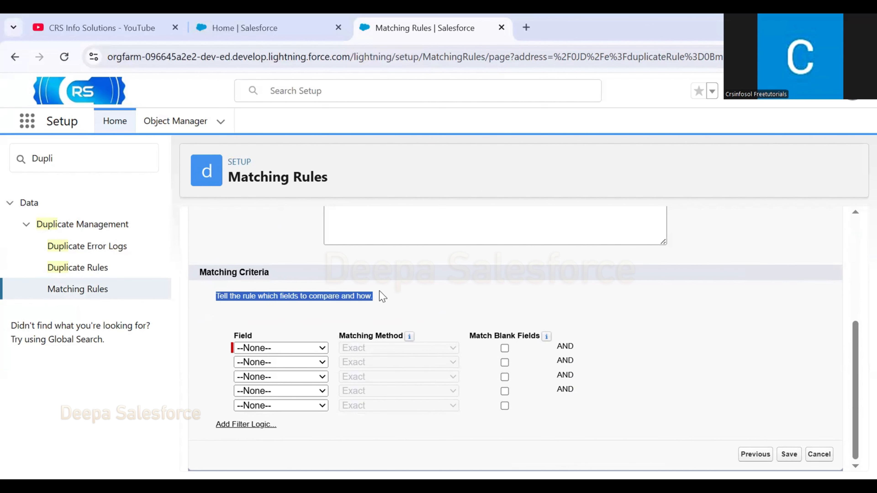
pyautogui.click(305, 351)
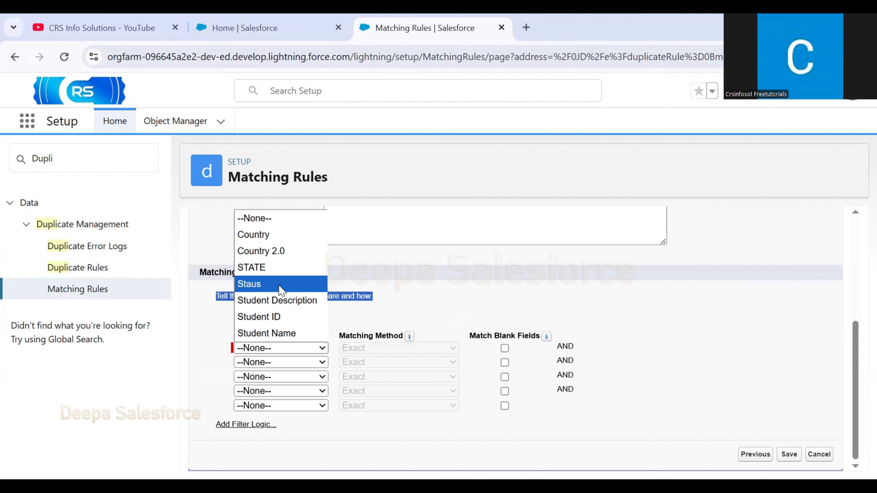
pyautogui.click(279, 286)
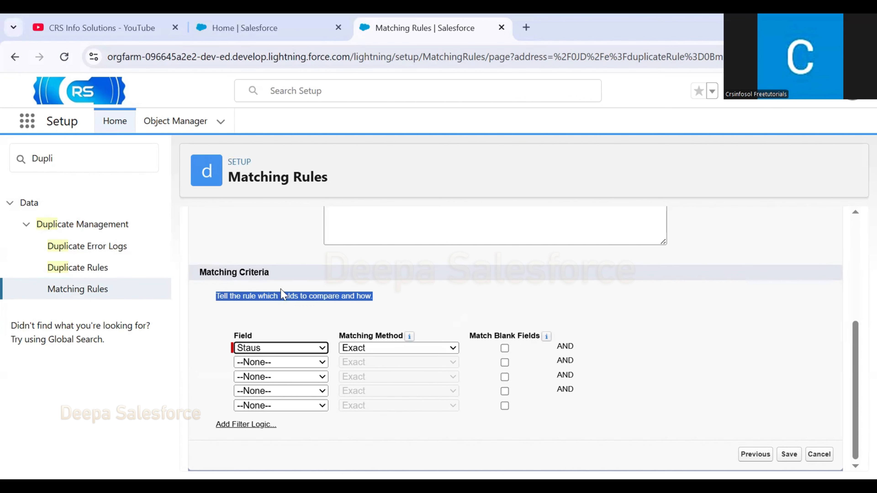
# - Keep Exact as the matching method for the Staus criterion and add filter logic to the matching rule
pyautogui.click(380, 347)
pyautogui.click(364, 362)
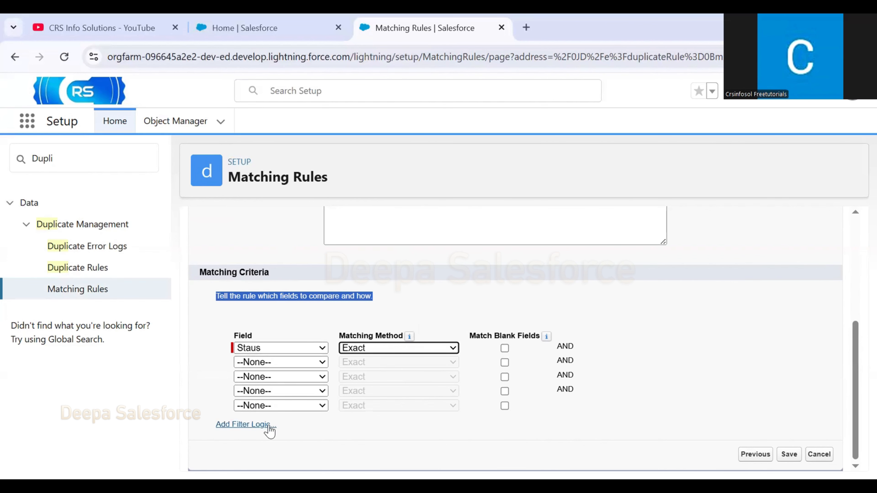
pyautogui.click(249, 427)
pyautogui.scroll(-1, 249, 419)
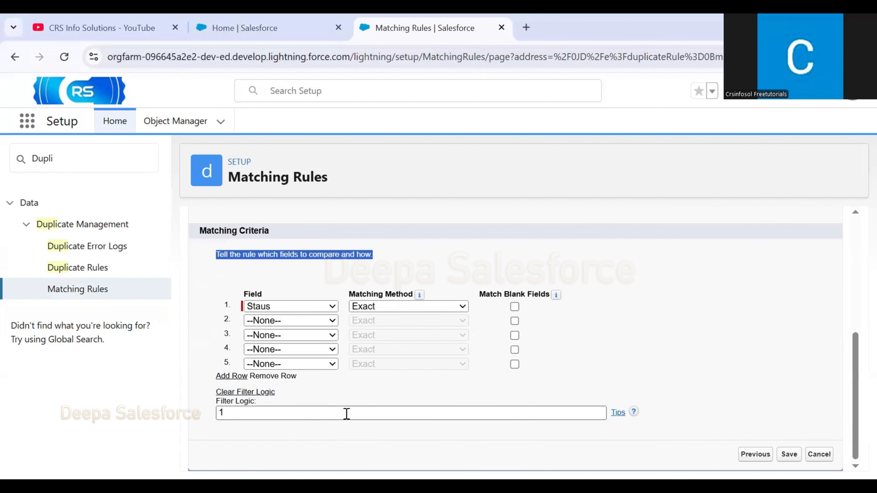
# - Review the Match Blank Fields option, leave it off for the Staus criterion, and save the matching rule
pyautogui.moveTo(557, 296)
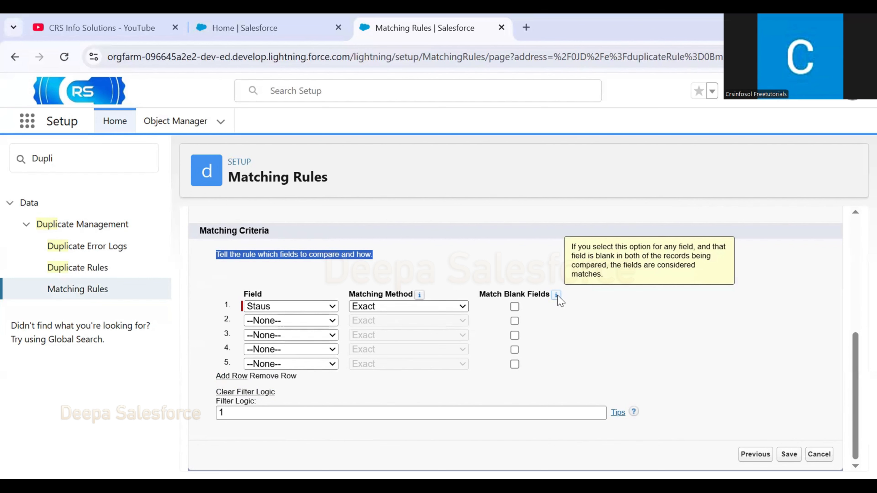
pyautogui.click(514, 307)
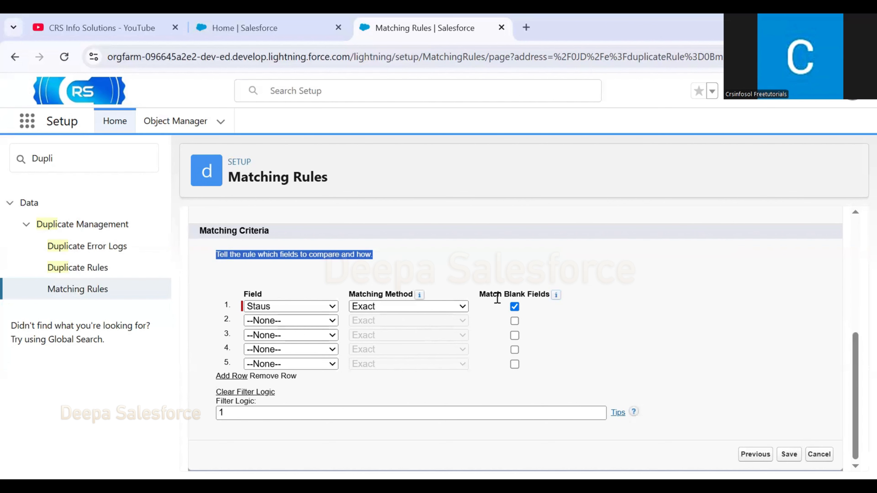
pyautogui.click(514, 307)
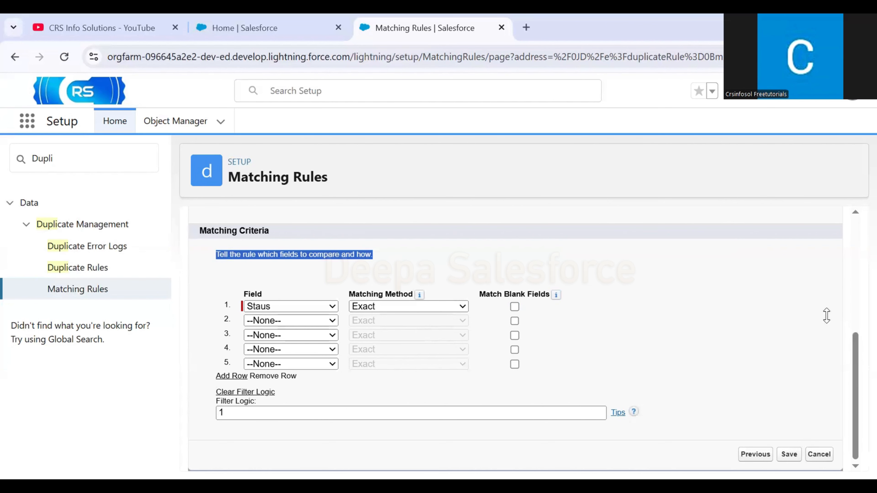
pyautogui.click(789, 454)
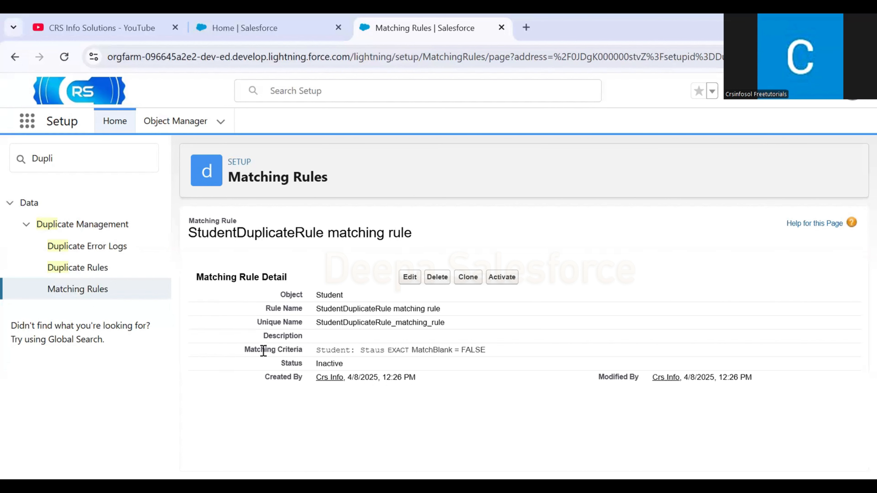
# - Check the saved matching rule's criteria and status, and activate the rule
pyautogui.moveTo(240, 350); pyautogui.dragTo(496, 353)
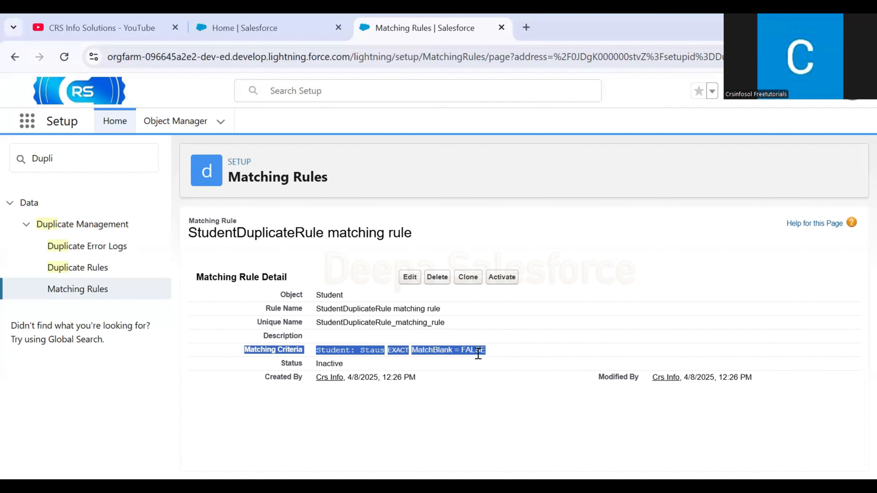
pyautogui.click(463, 384)
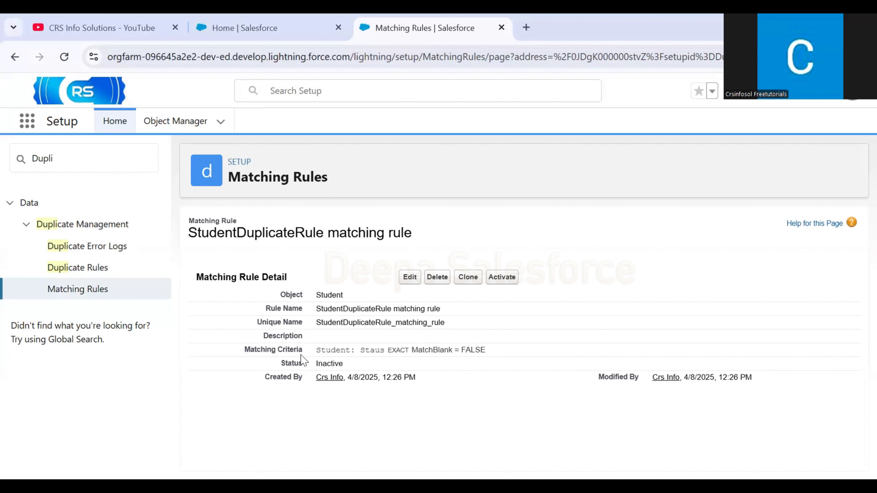
pyautogui.moveTo(284, 363); pyautogui.dragTo(365, 369)
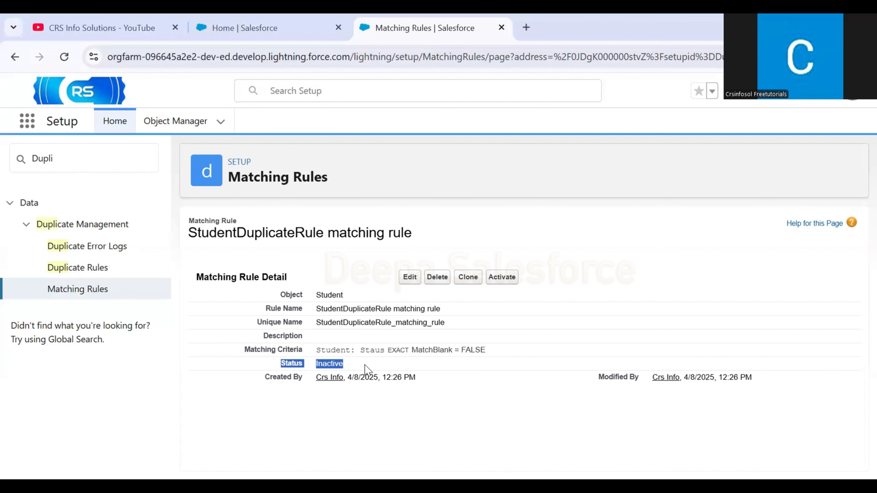
pyautogui.click(502, 277)
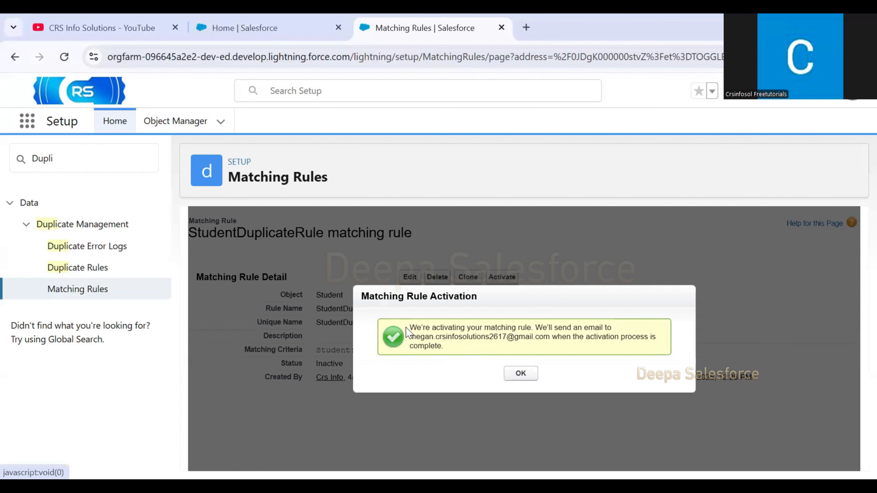
pyautogui.moveTo(409, 326); pyautogui.dragTo(479, 354)
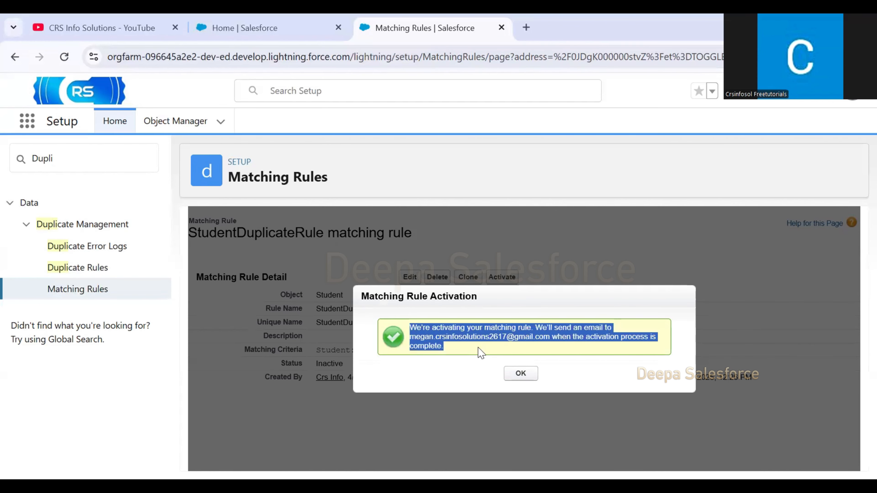
pyautogui.click(520, 373)
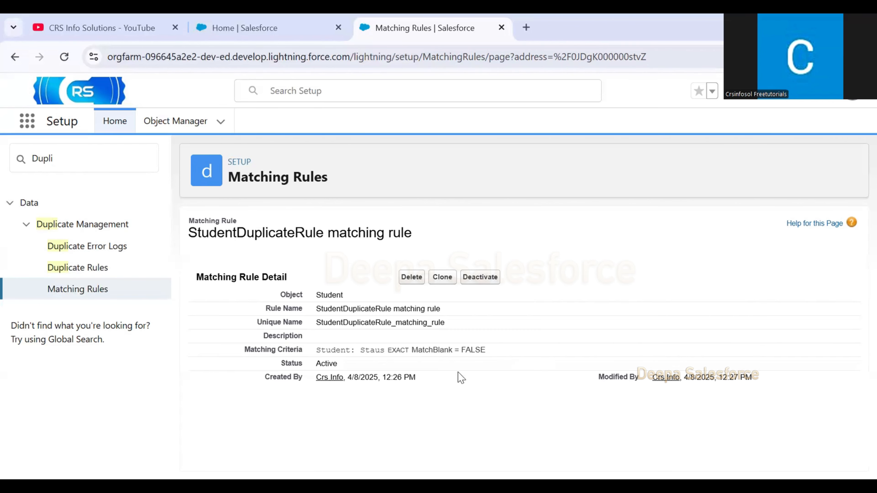
# - Open StudentDuplicateRule for editing and check which matching rules it can use
pyautogui.click(69, 268)
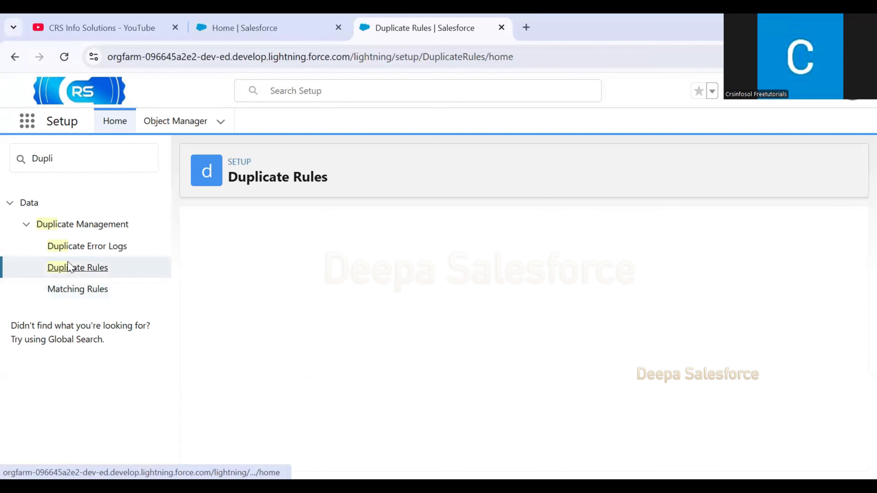
pyautogui.click(251, 434)
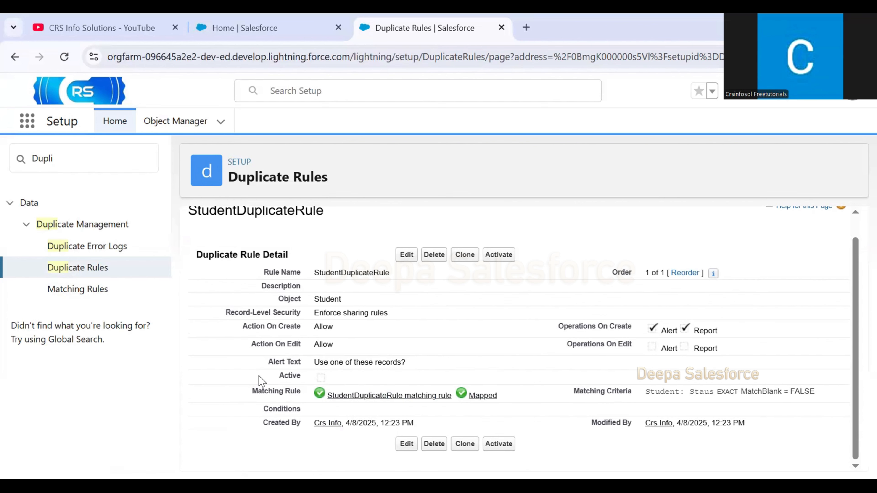
pyautogui.click(403, 255)
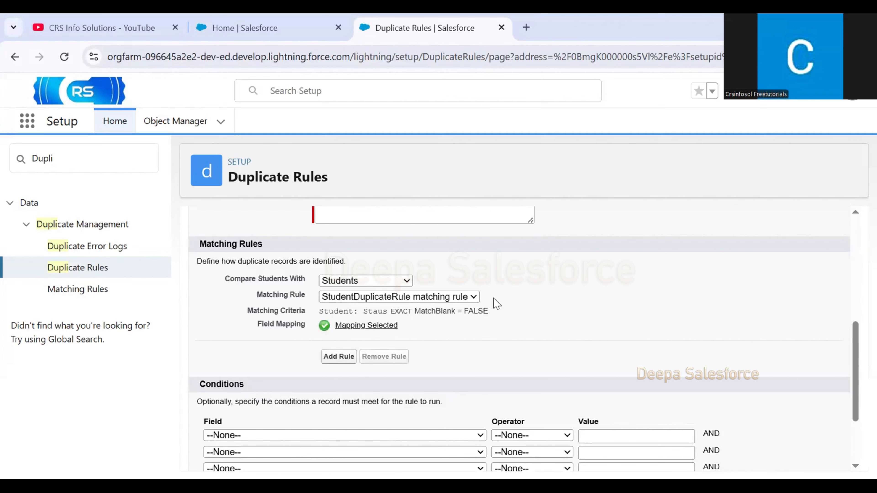
pyautogui.click(454, 292)
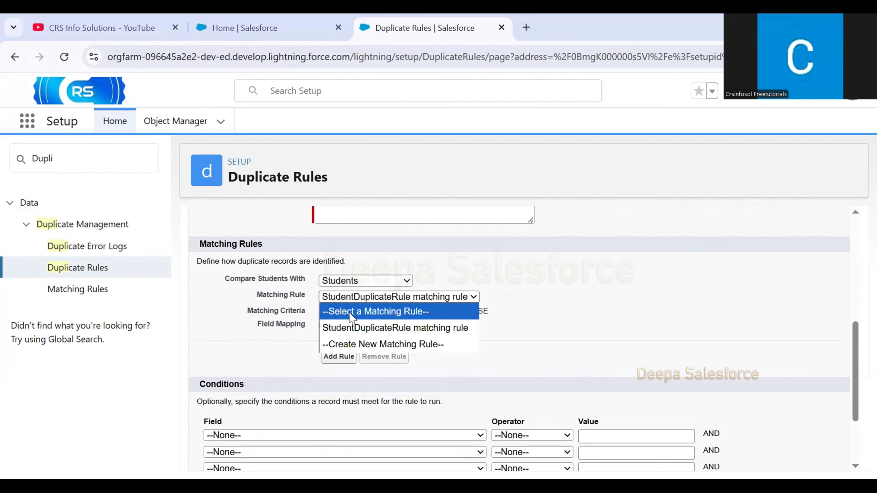
# - Review the optional conditions for running StudentDuplicateRule and save the duplicate rule without any conditions
pyautogui.scroll(-3, 506, 338)
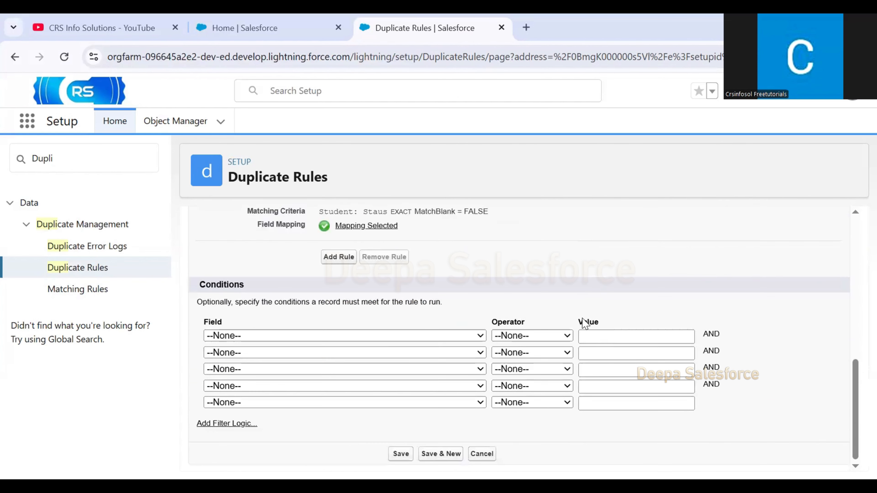
pyautogui.moveTo(197, 287); pyautogui.dragTo(244, 284)
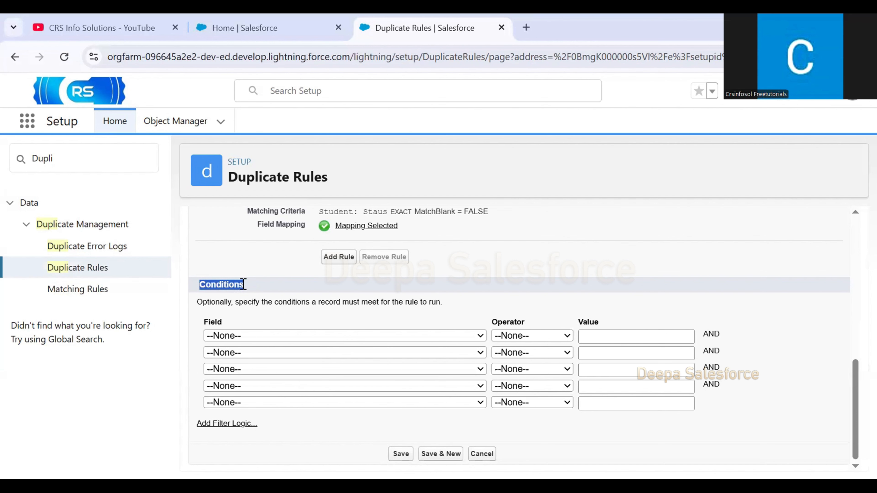
pyautogui.moveTo(194, 302); pyautogui.dragTo(453, 313)
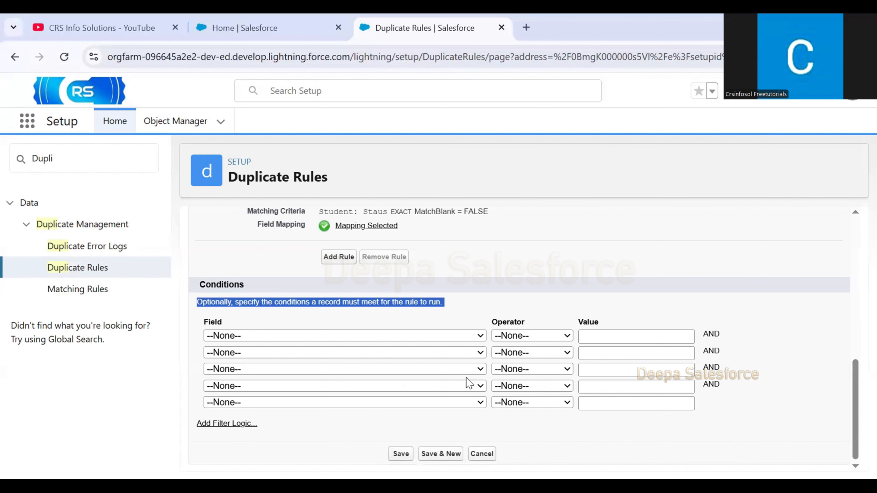
pyautogui.click(400, 454)
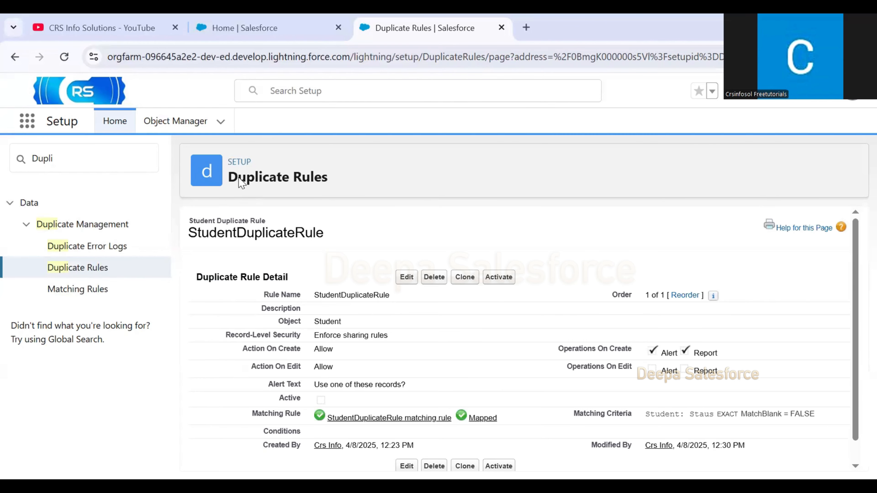
# - Check whether StudentDuplicateRule is active and activate the duplicate rule
pyautogui.moveTo(228, 178); pyautogui.dragTo(354, 183)
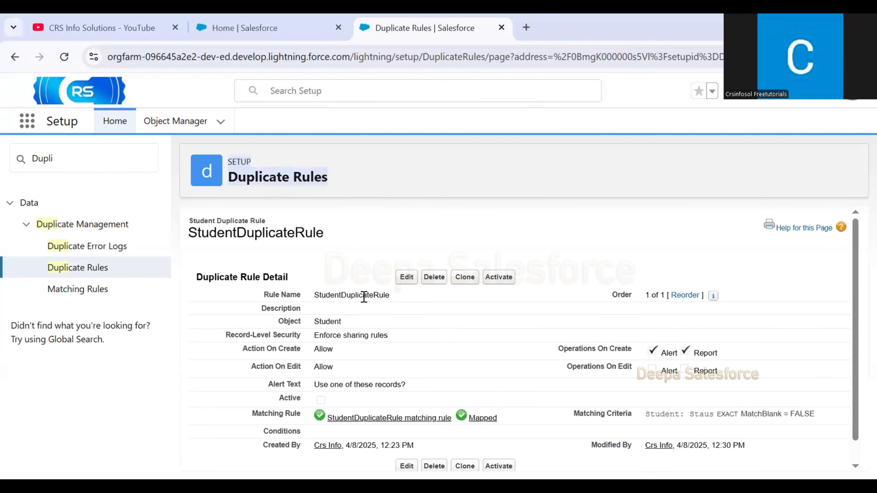
pyautogui.scroll(-1, 347, 323)
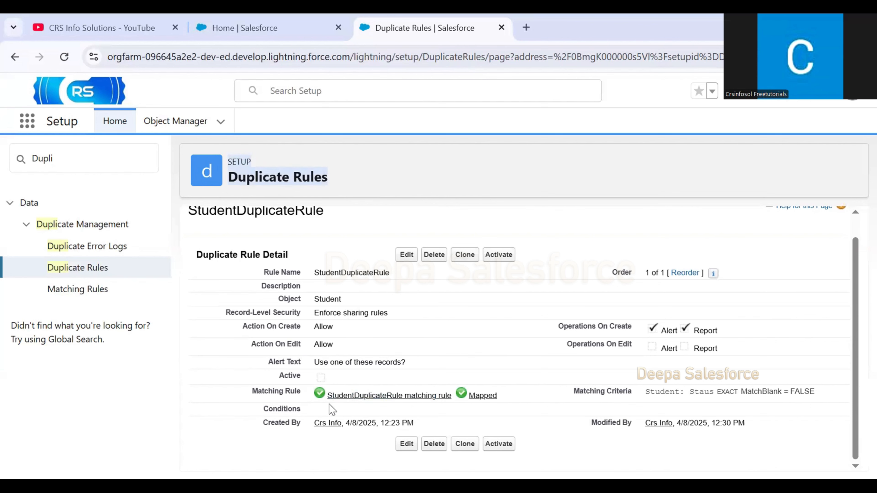
pyautogui.moveTo(274, 374); pyautogui.dragTo(305, 374)
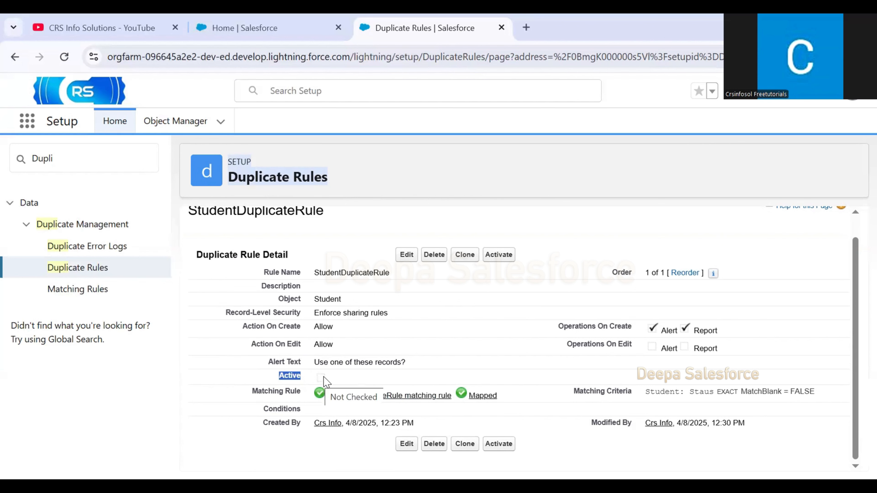
pyautogui.click(506, 258)
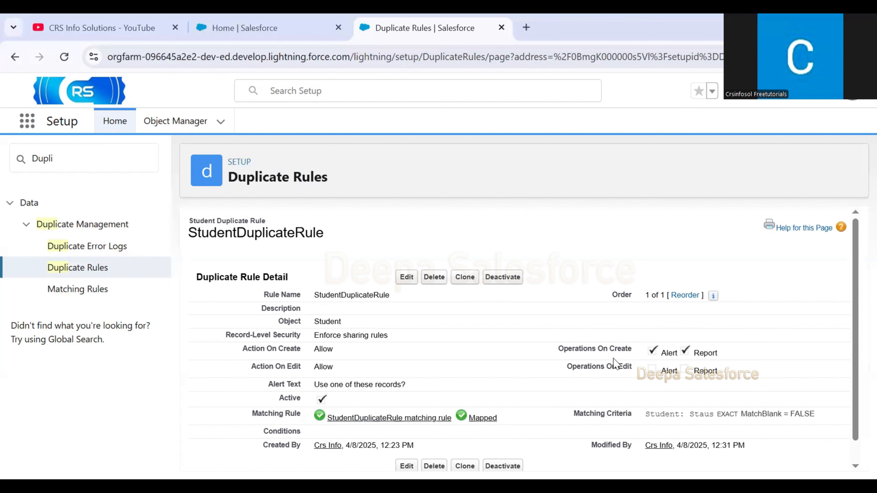
# - Switch to the Sales app, show the Students list, and open the first student record
pyautogui.click(225, 30)
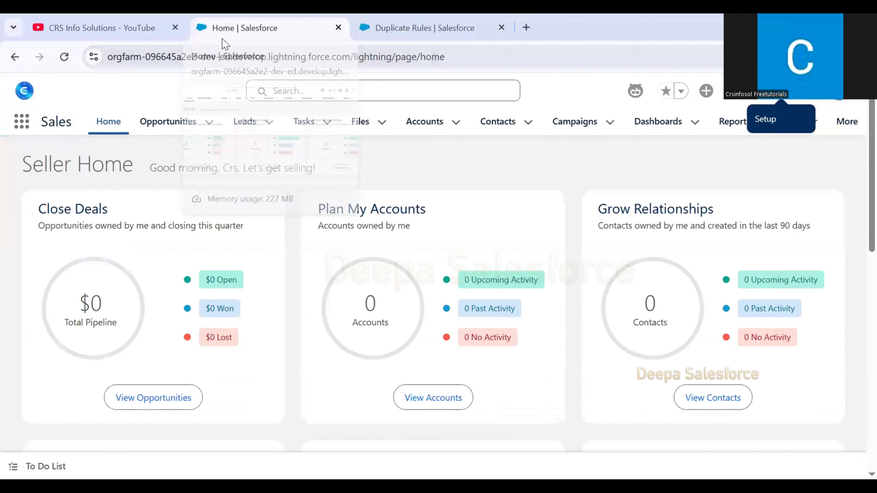
pyautogui.click(835, 124)
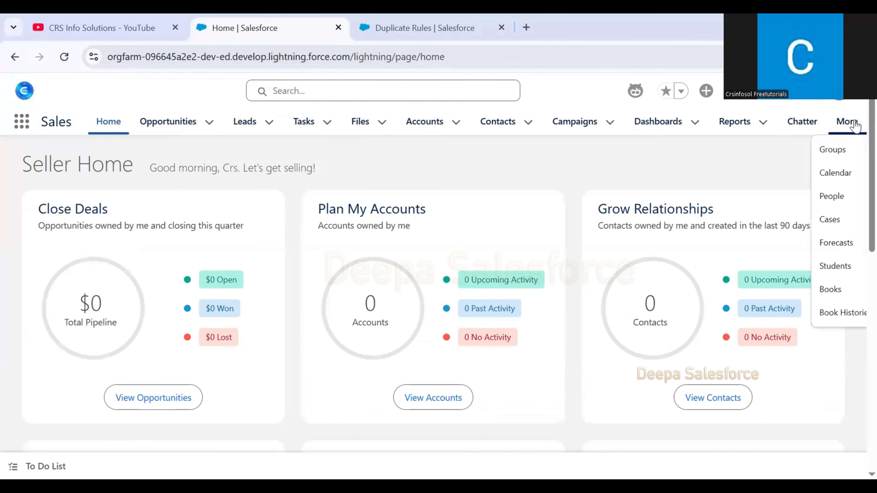
pyautogui.click(851, 276)
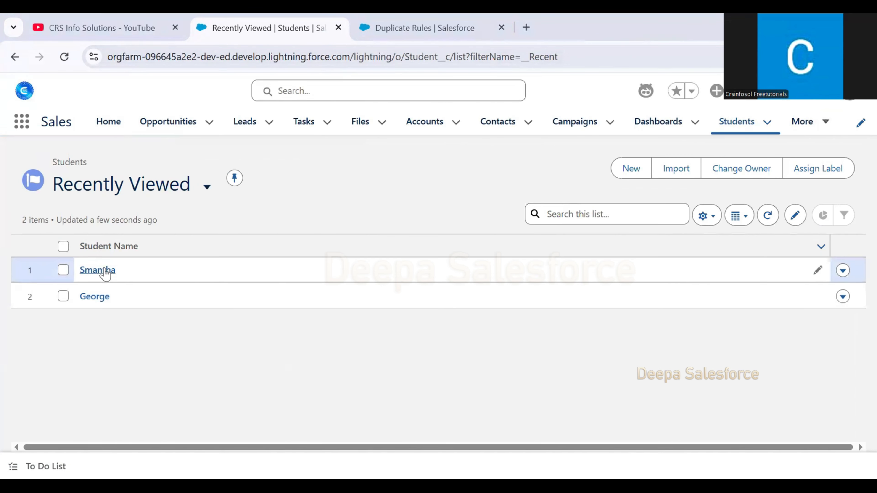
pyautogui.click(97, 270)
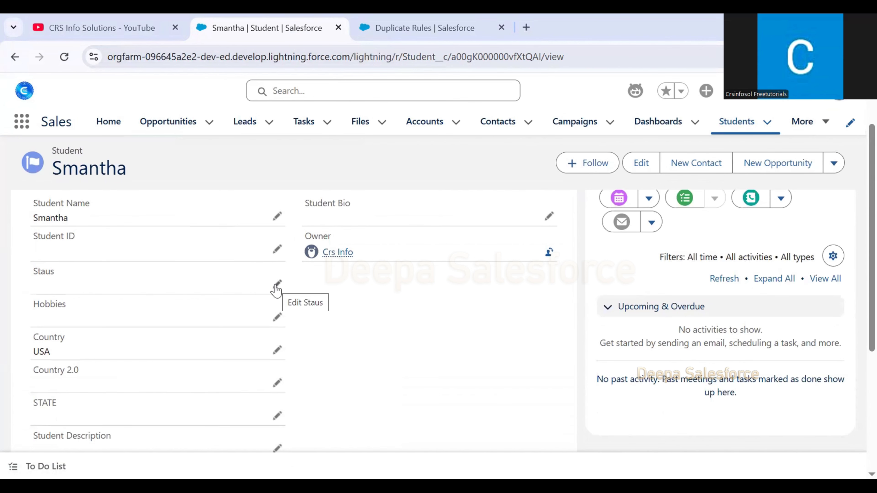
# - Set the student's Staus to Open and try to save the record
pyautogui.click(276, 286)
pyautogui.click(227, 304)
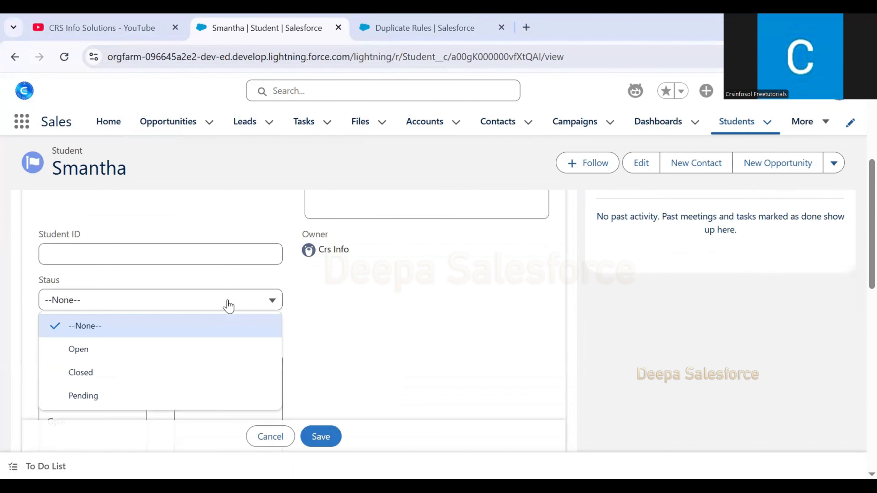
pyautogui.click(213, 352)
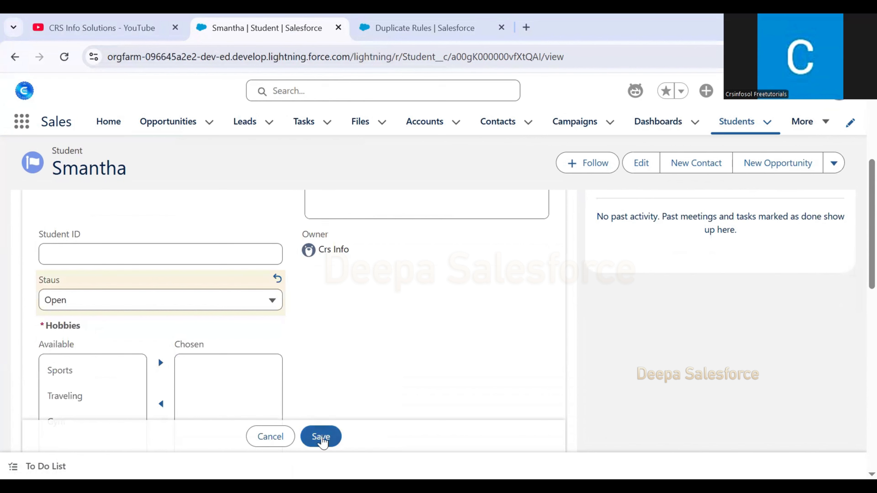
pyautogui.click(321, 436)
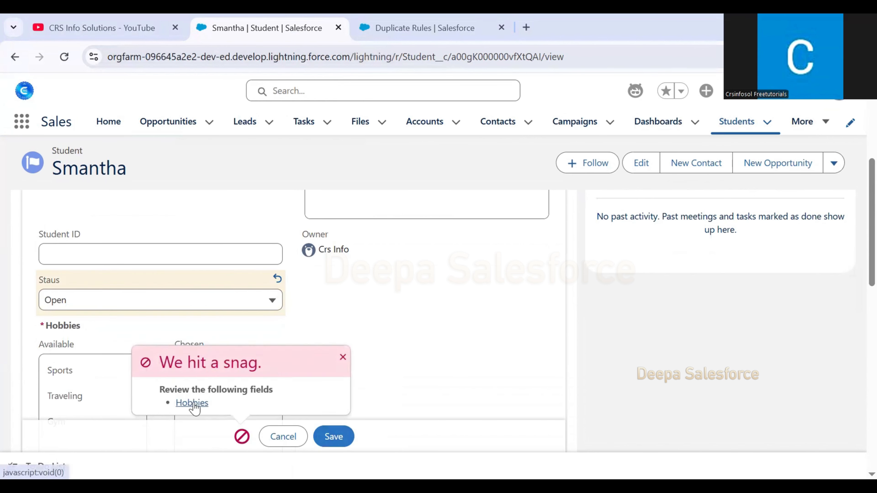
# - Choose Sports as the student's hobby, save the record, and check the updated field values
pyautogui.scroll(-4, 186, 307)
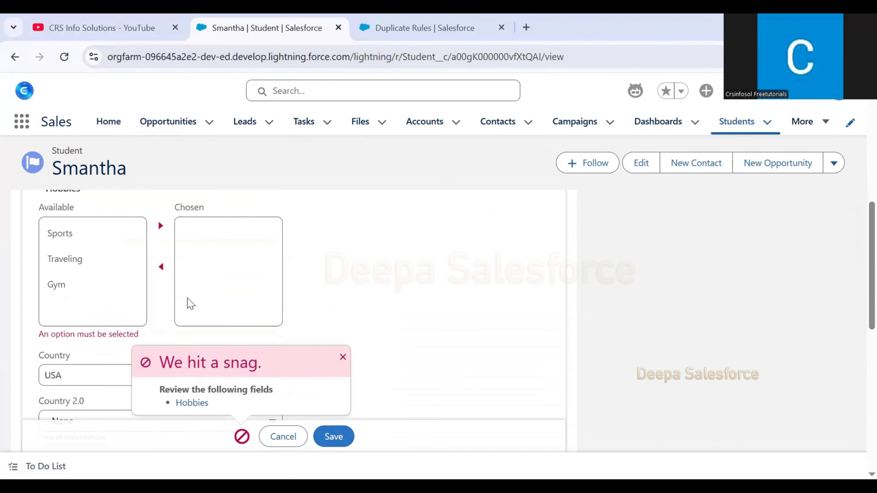
pyautogui.click(59, 235)
pyautogui.click(326, 436)
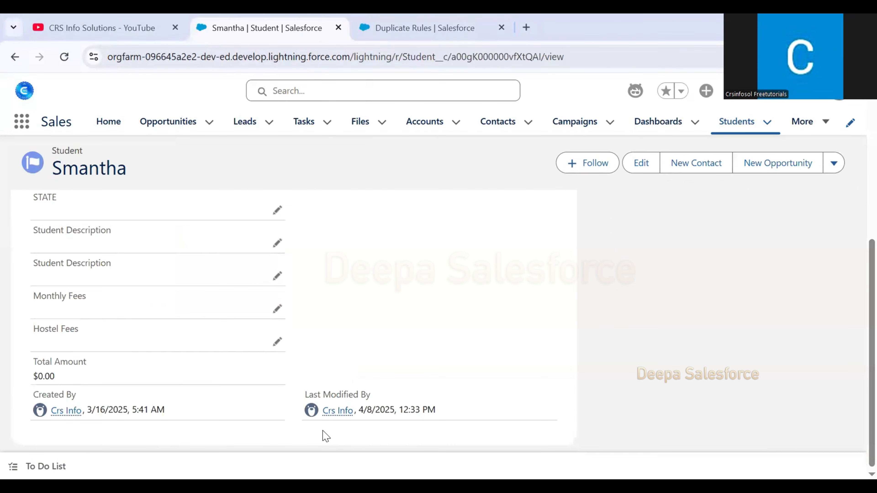
pyautogui.scroll(5, 346, 394)
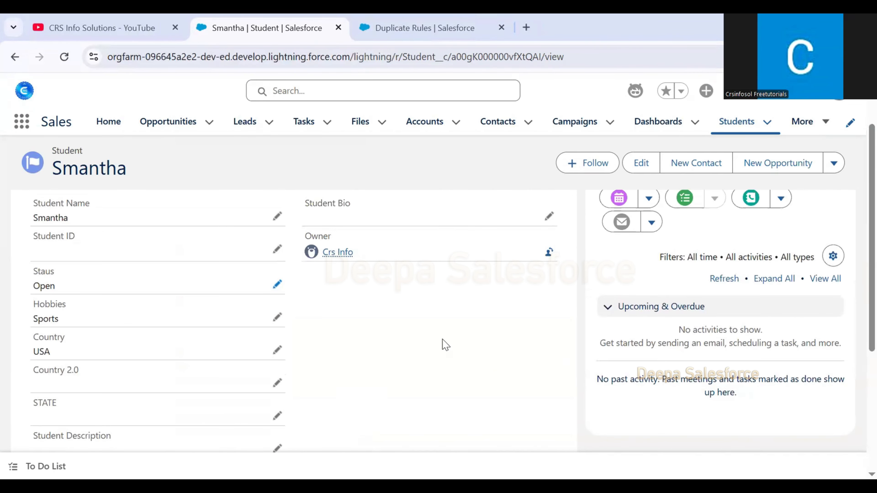
# - Start a new student record with the same name as the existing student, Staus Open, and Sports as the hobby
pyautogui.click(723, 130)
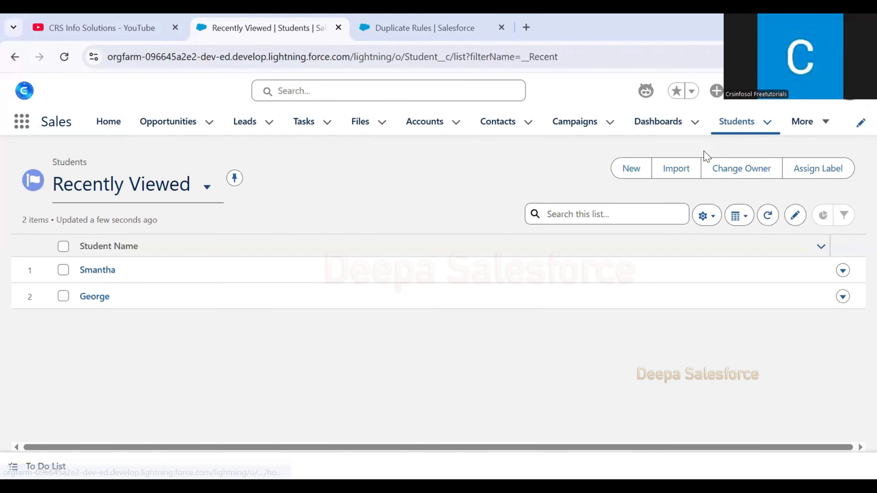
pyautogui.click(638, 170)
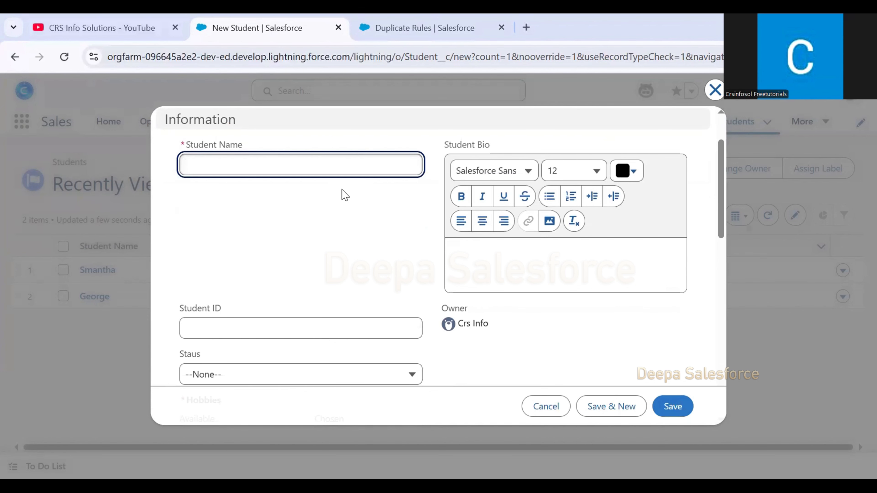
pyautogui.write('Smantha')
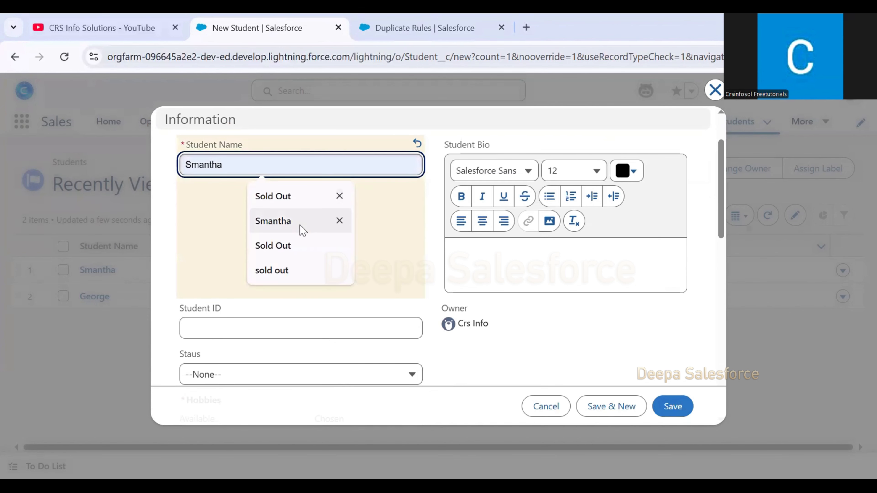
pyautogui.click(299, 225)
pyautogui.scroll(-2, 299, 239)
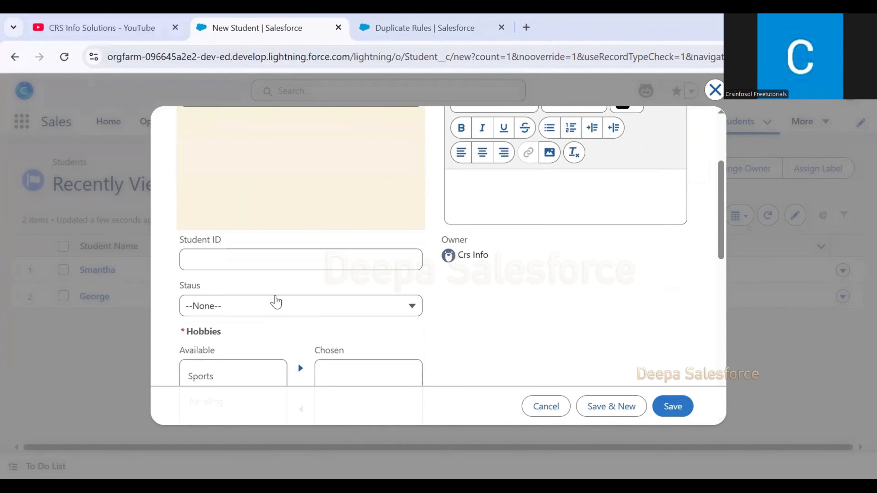
pyautogui.click(276, 310)
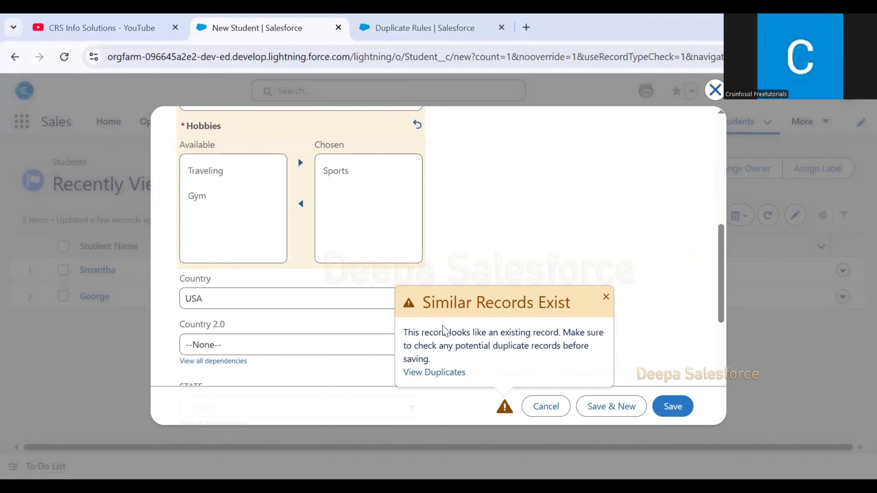
# - View the potential duplicates of the new student and save the record despite the duplicate alert
pyautogui.scroll(5, 352, 293)
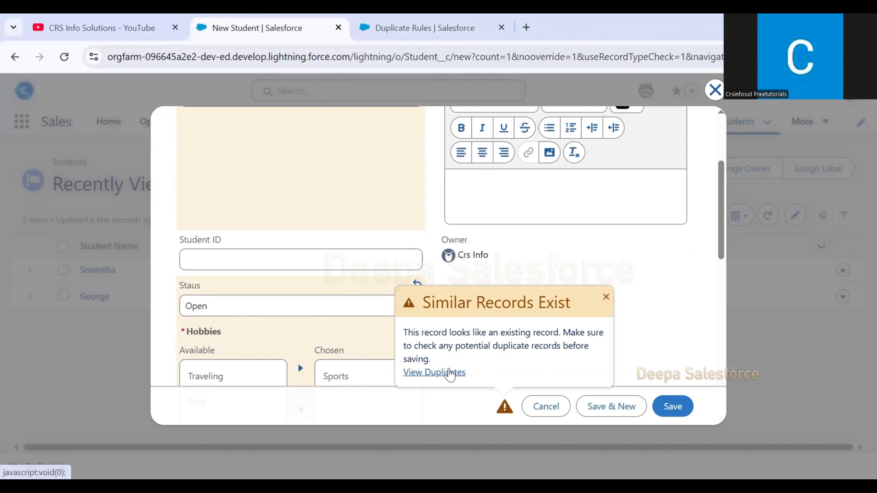
pyautogui.click(450, 373)
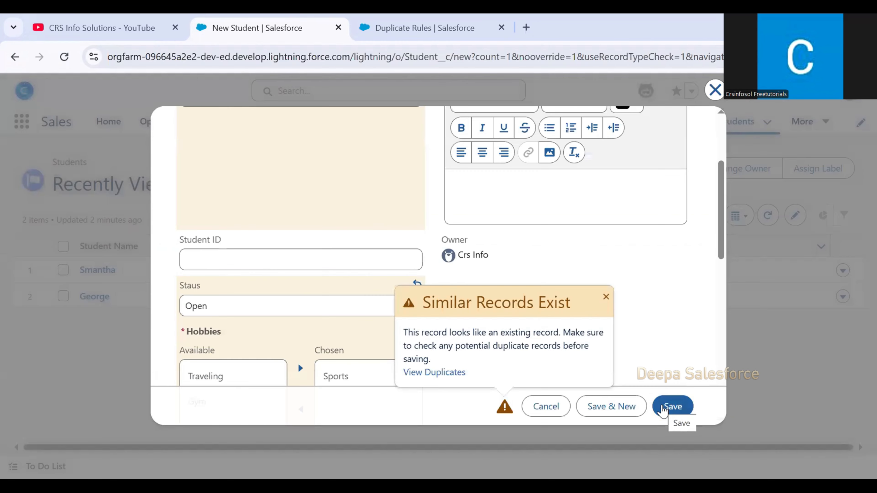
pyautogui.click(662, 408)
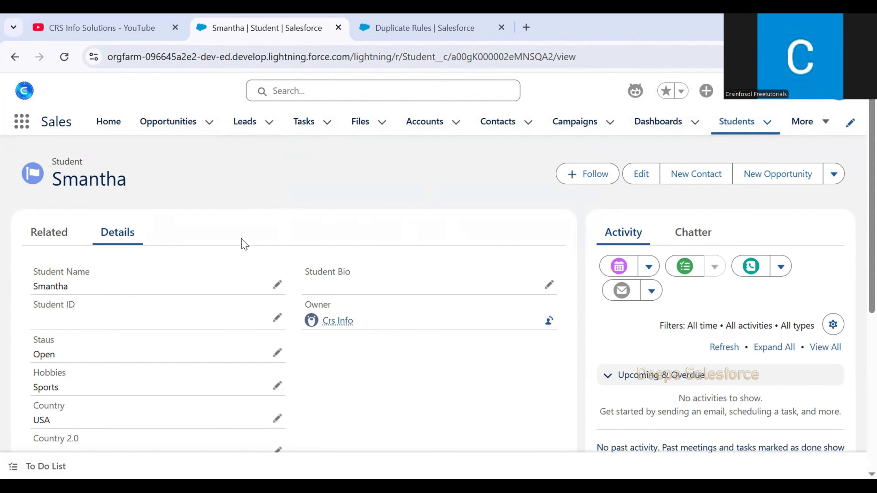
# - Edit StudentDuplicateRule so that Action On Create and Action On Edit are both Block, and save the rule
pyautogui.click(386, 20)
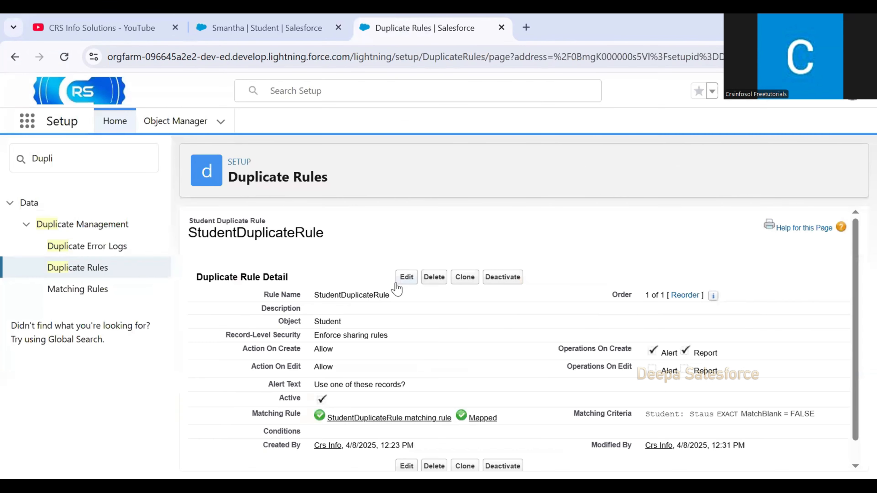
pyautogui.click(406, 277)
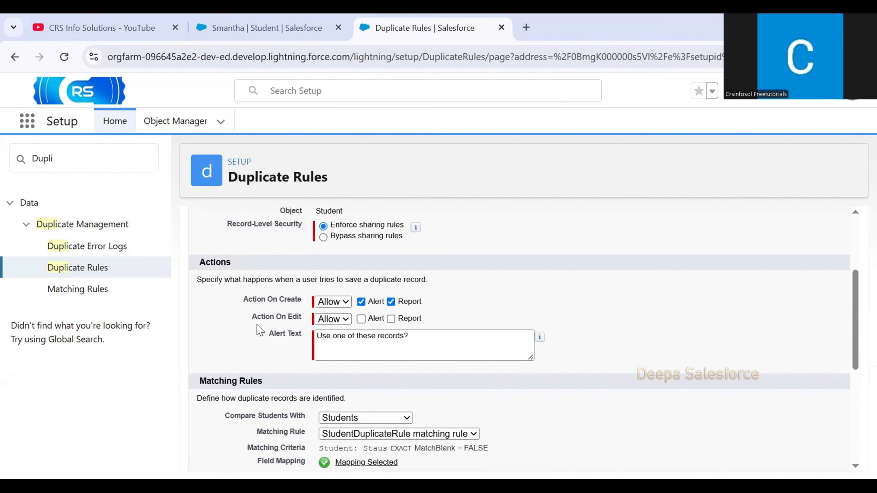
pyautogui.click(342, 305)
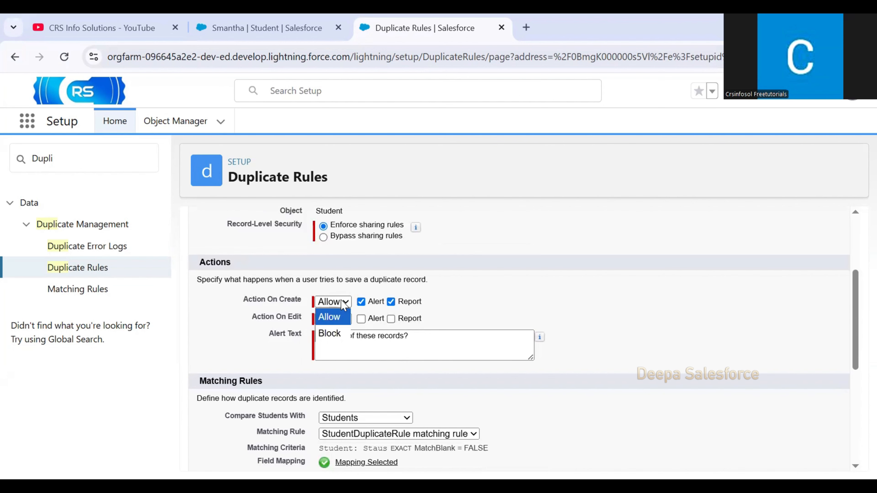
pyautogui.click(344, 305)
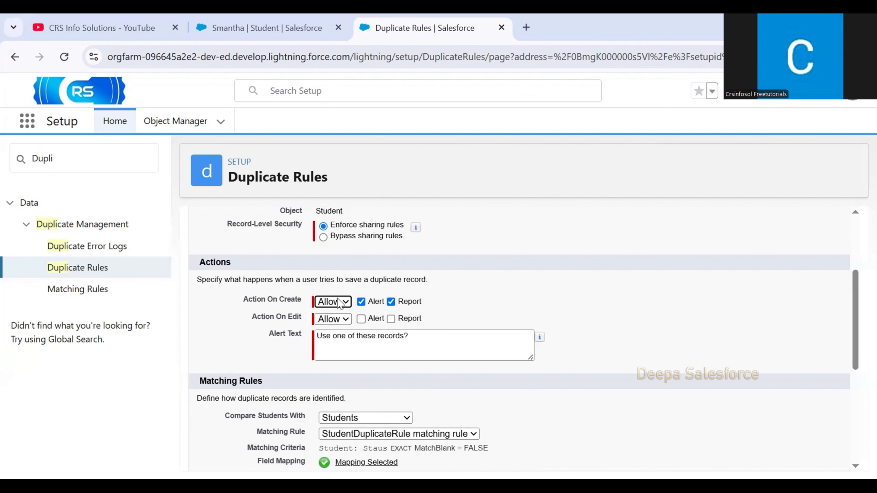
pyautogui.scroll(-5, 339, 327)
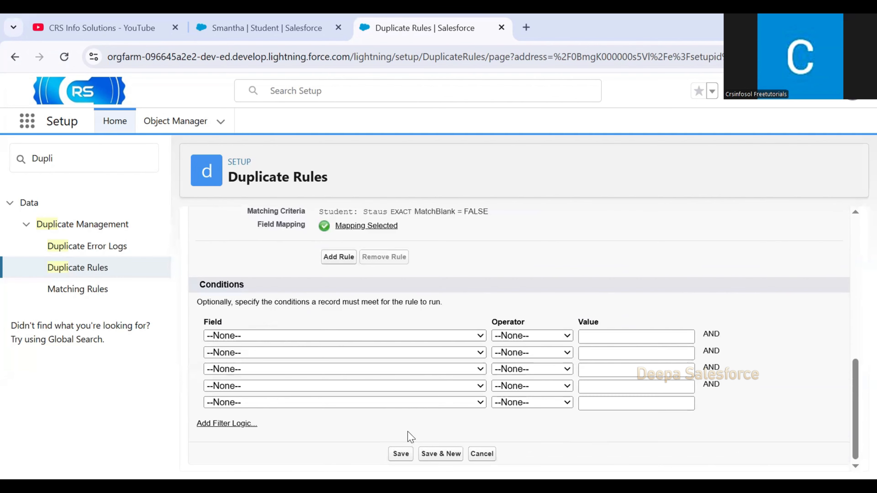
pyautogui.click(401, 453)
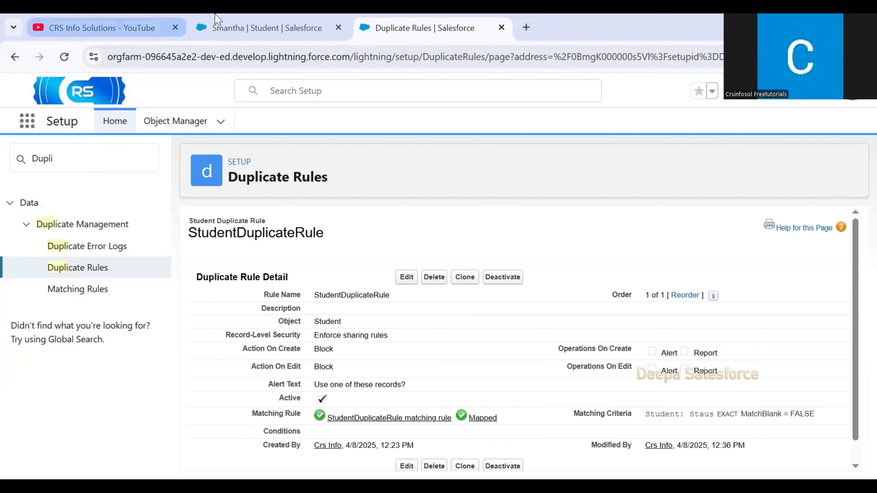
# - Return to the Students list and start another new student record with the same student name
pyautogui.click(216, 21)
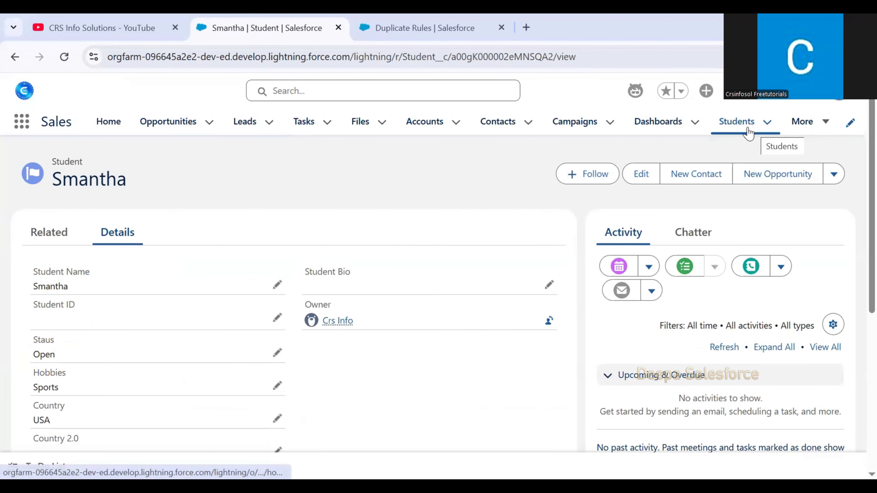
pyautogui.click(736, 122)
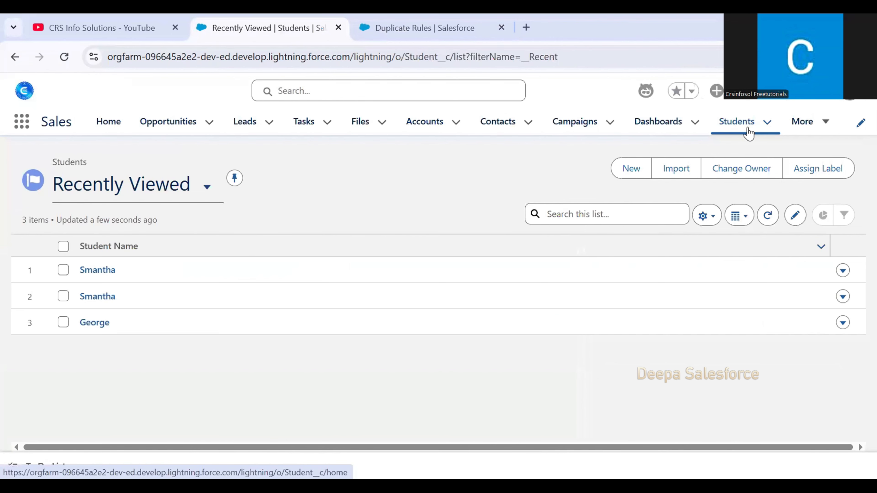
pyautogui.click(630, 168)
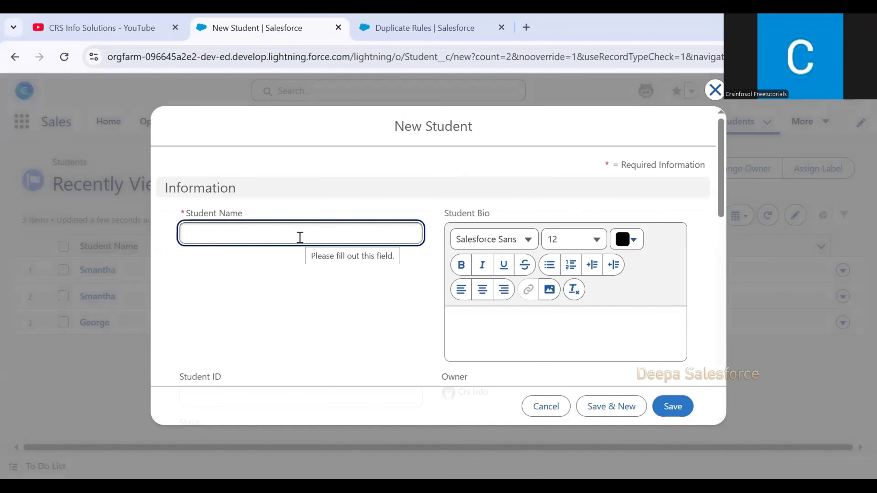
pyautogui.write('Sman')
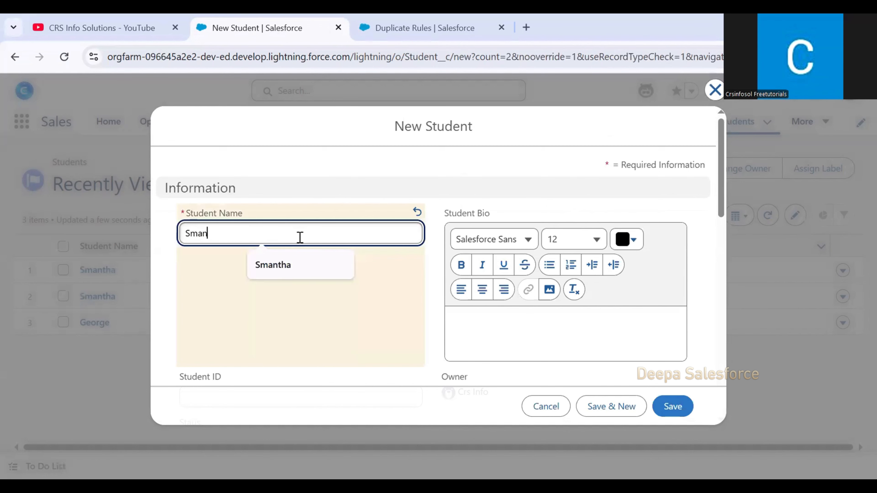
pyautogui.press('Down')
pyautogui.press('Return')
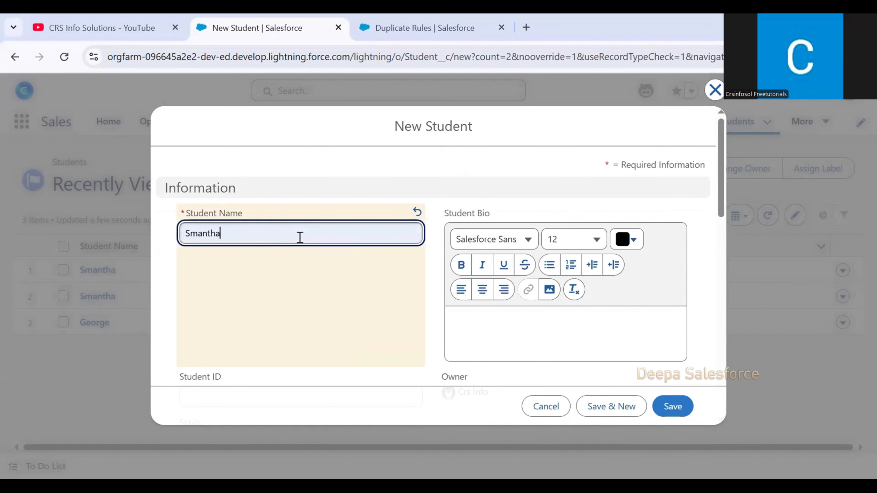
# - Set the new student's Staus to Open and choose Traveling as the hobby
pyautogui.scroll(-5, 425, 299)
pyautogui.click(276, 246)
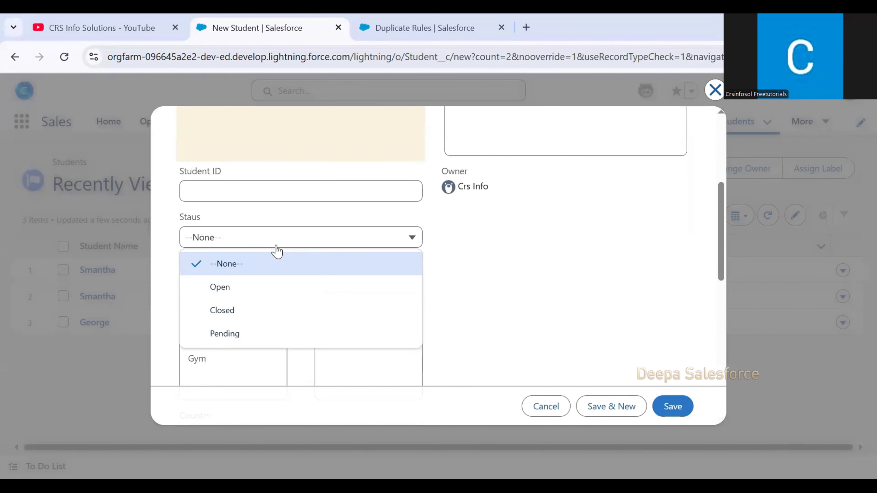
pyautogui.click(261, 286)
pyautogui.scroll(-2, 272, 276)
pyautogui.click(241, 273)
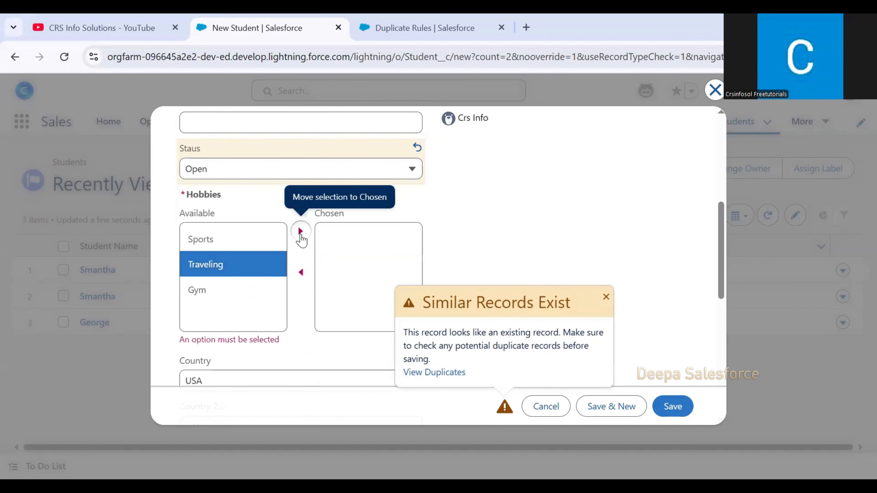
pyautogui.click(300, 231)
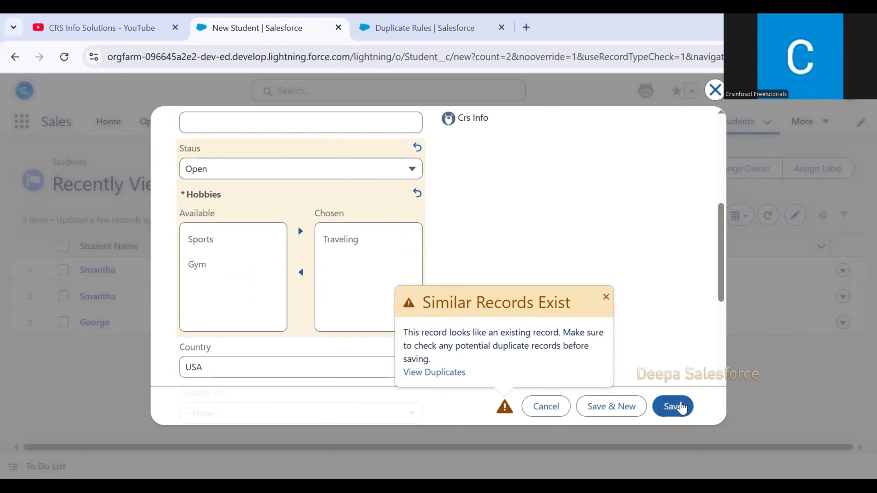
# - Try to save the duplicate student record, read the message, and discard the new record
pyautogui.click(676, 406)
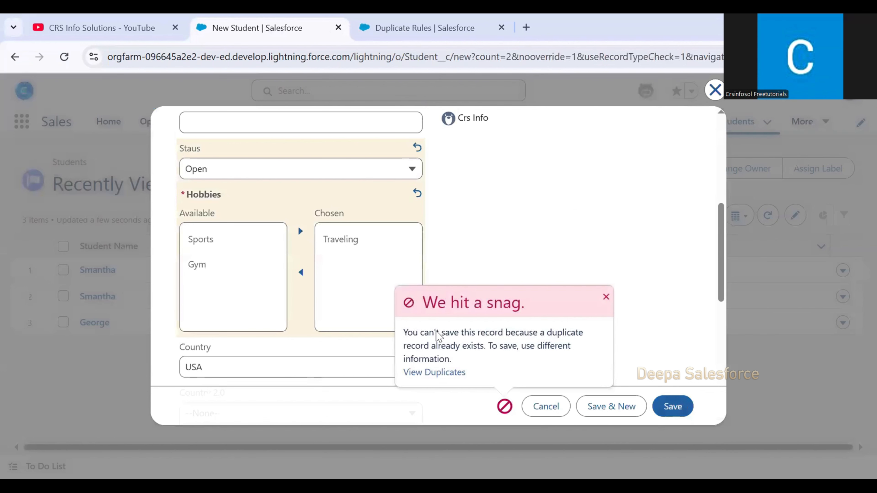
pyautogui.moveTo(393, 364); pyautogui.dragTo(533, 329)
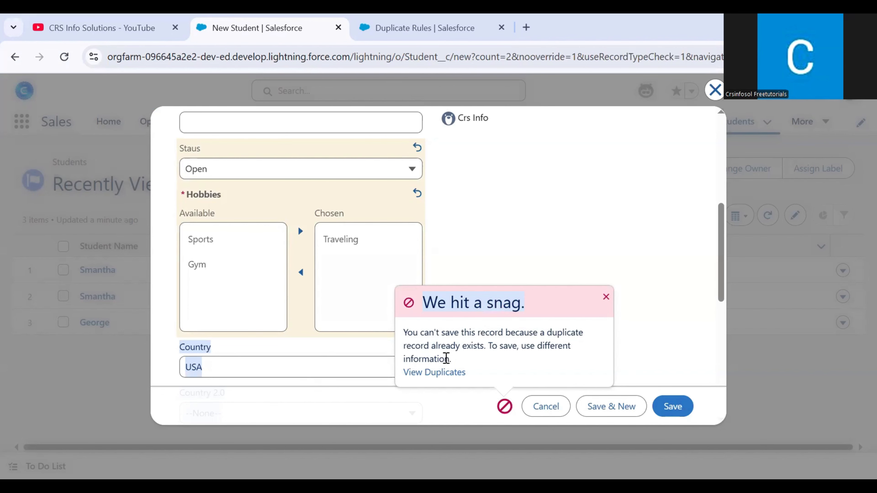
pyautogui.click(548, 411)
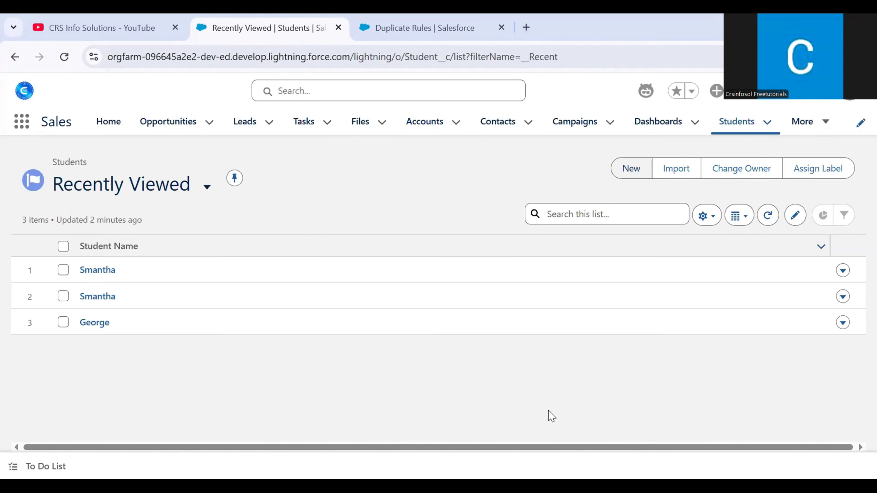